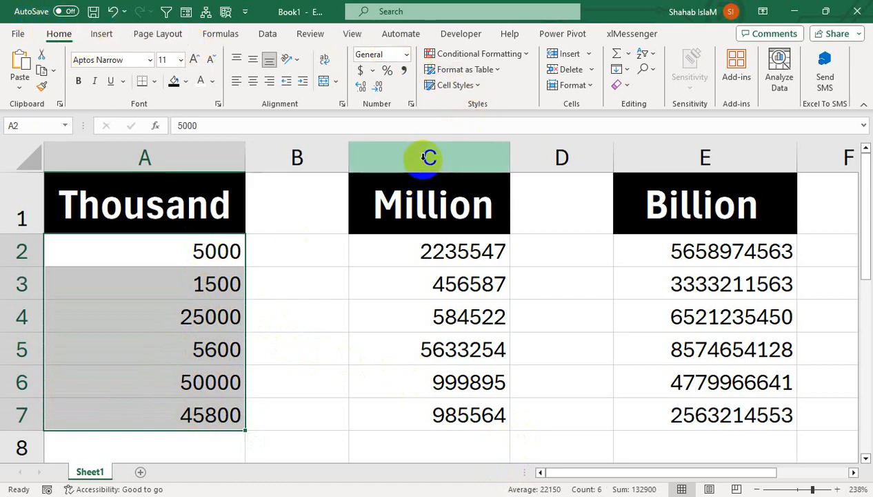
- Apply the custom number format 0.0, "K" to the Thousand values in A2:A7
left_click(412, 103)
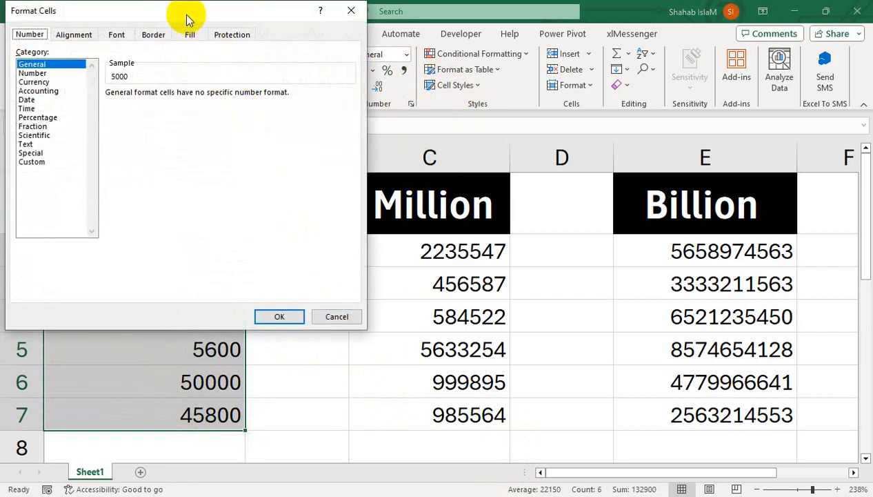
left_click_drag(187, 16, 506, 169)
left_click(364, 316)
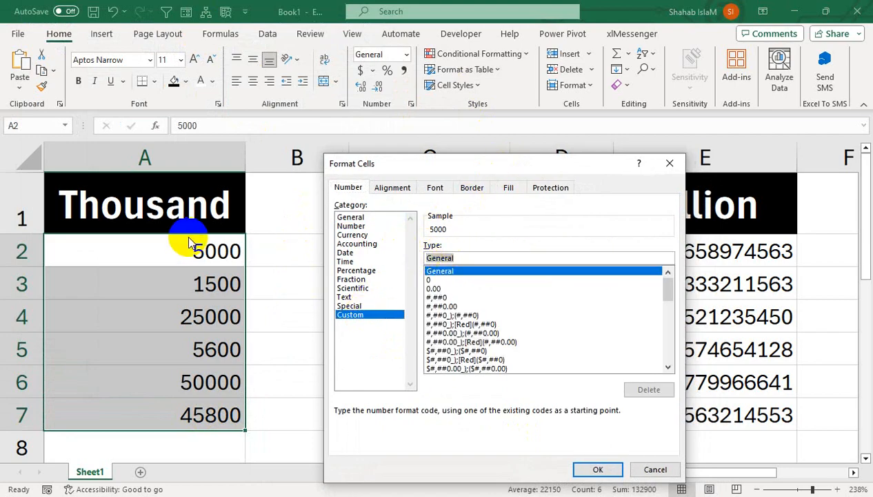
type("0.")
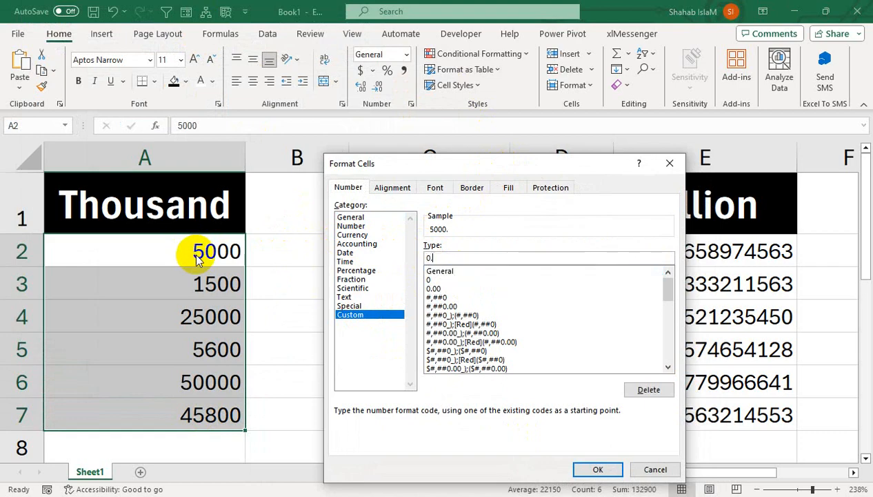
type("0, \"K\"")
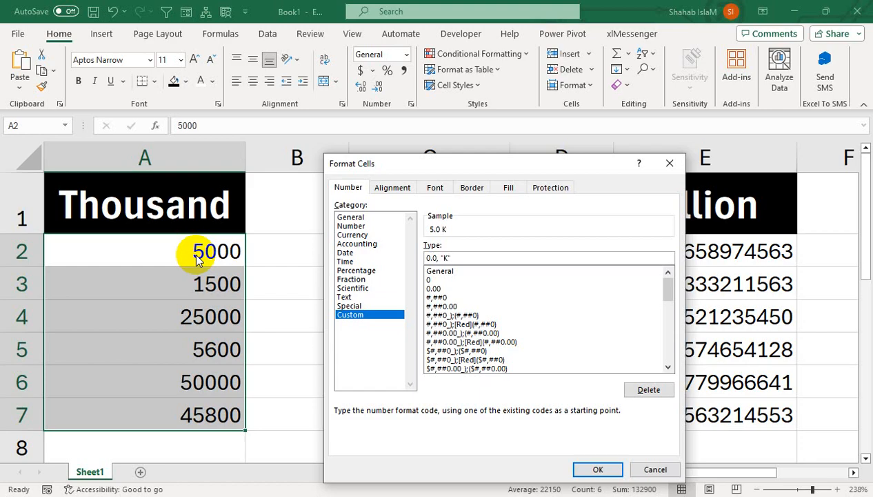
left_click(602, 468)
- Change the value in cell A4 of the Thousand column to 15000
left_click(211, 245)
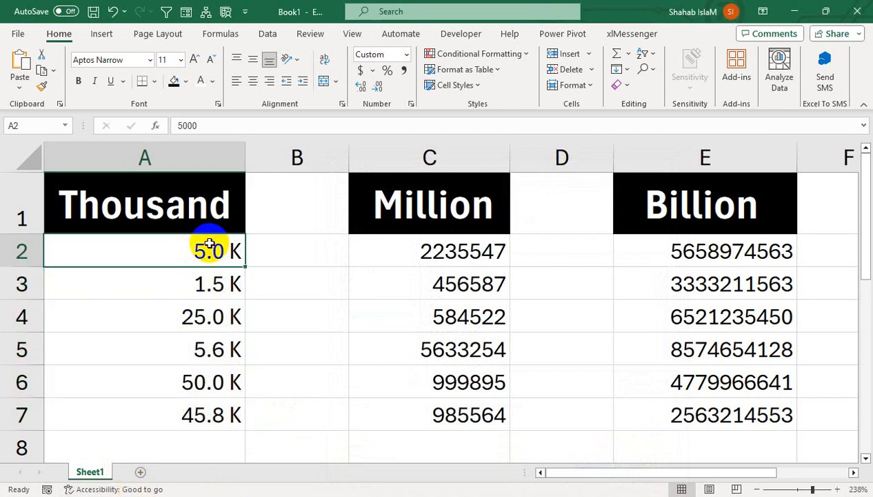
left_click(181, 323)
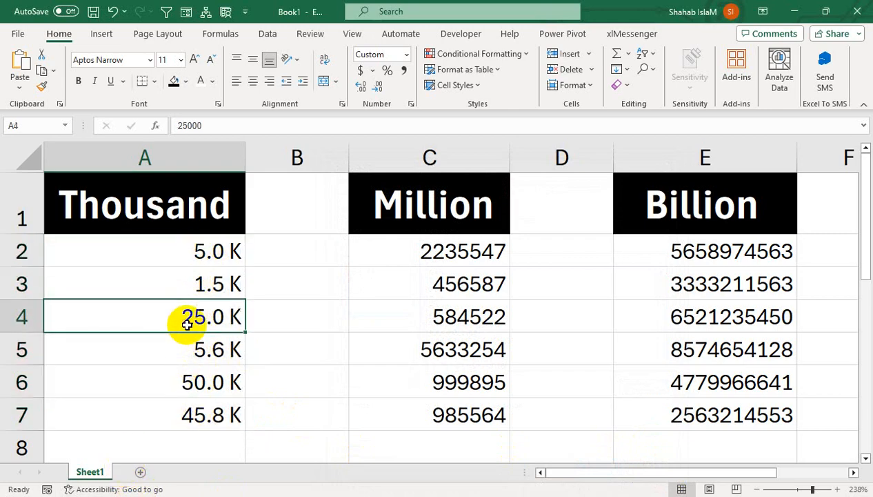
type("15000")
key("Return")
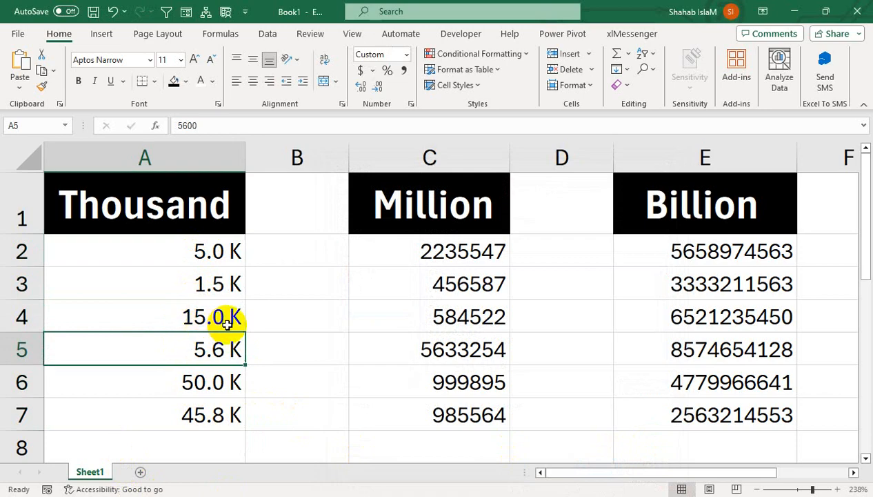
- Apply the custom number format 0.0,, "M" to the Million values in C2:C7
left_click_drag(462, 254, 459, 414)
left_click(411, 104)
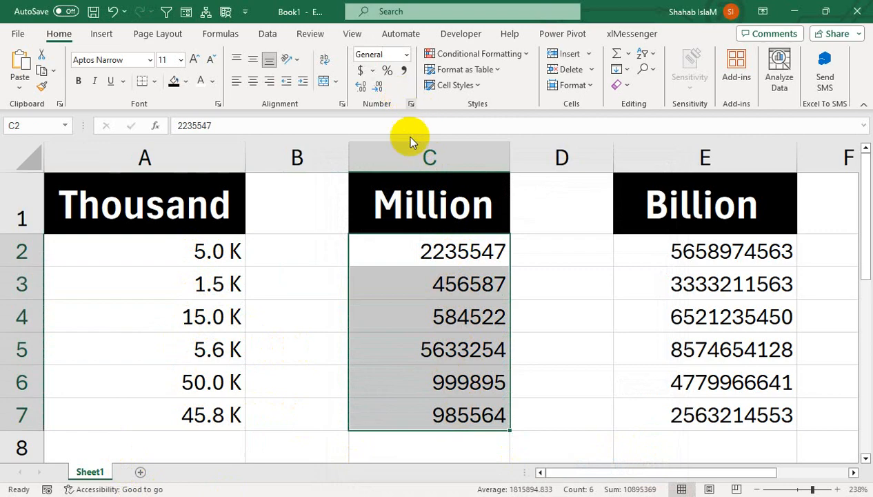
left_click_drag(356, 172, 72, 136)
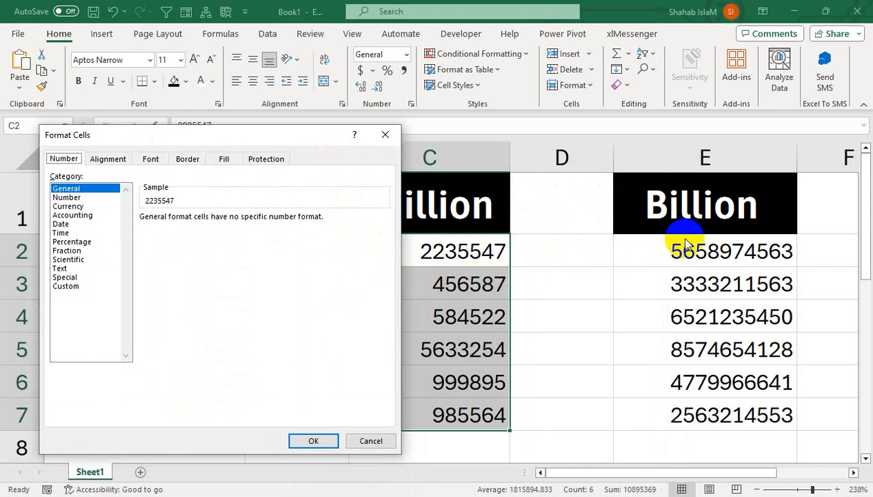
left_click(66, 285)
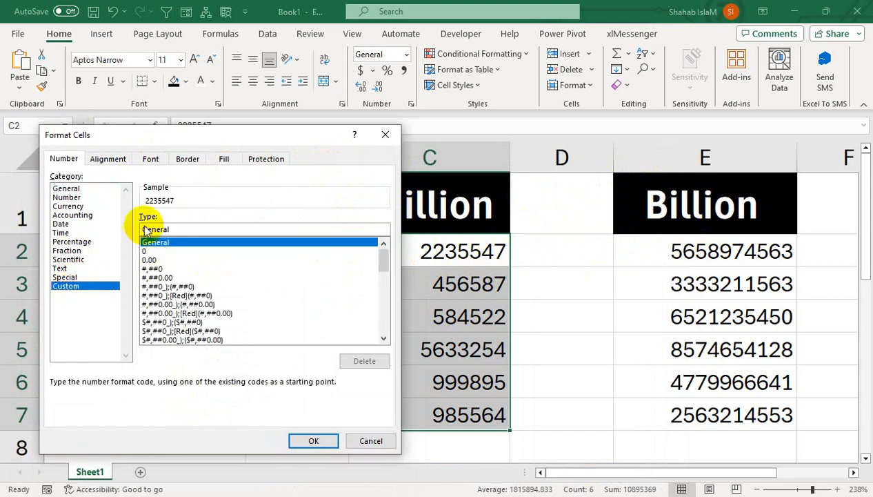
type("0.00")
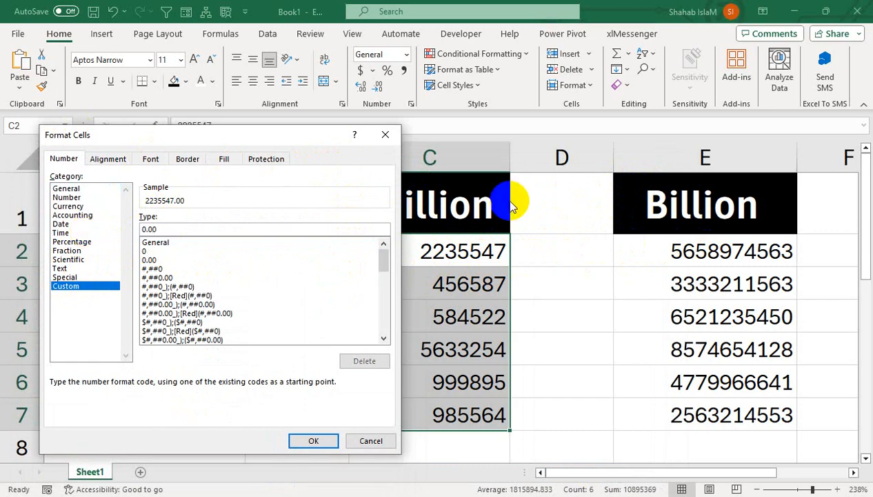
key("BackSpace")
type(",, \"M")
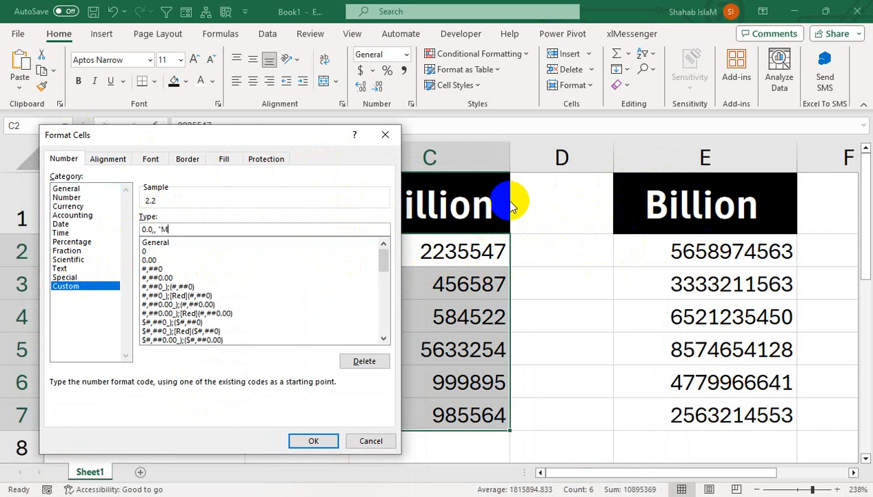
type("\"")
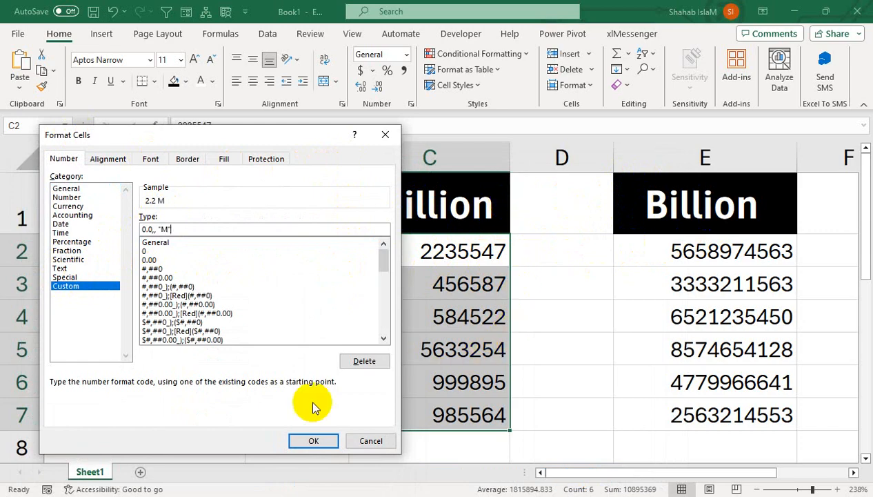
left_click(319, 445)
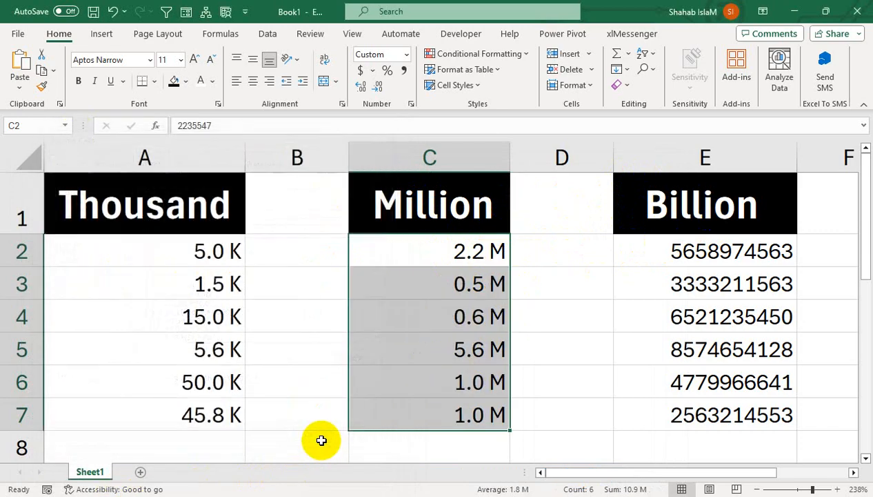
- Center the formatted values in the Million and Thousand columns horizontally
left_click(470, 250)
left_click_drag(399, 252, 390, 421)
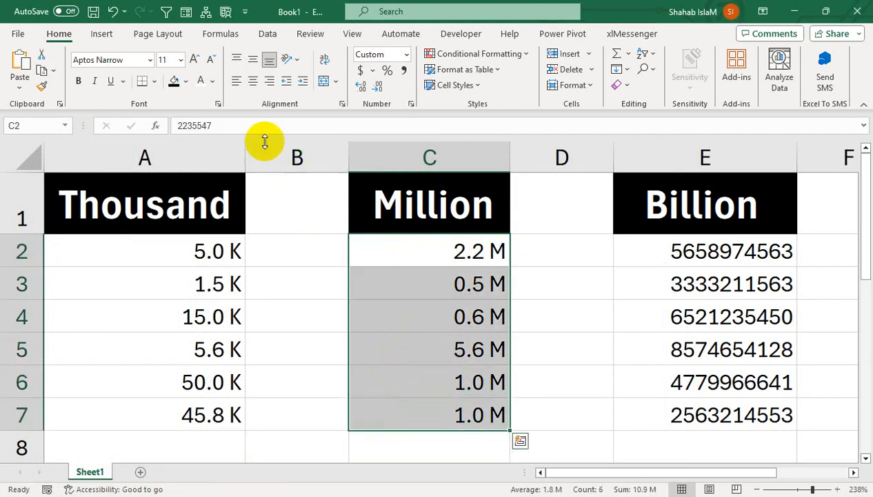
left_click(253, 83)
left_click_drag(200, 255, 206, 414)
left_click(253, 81)
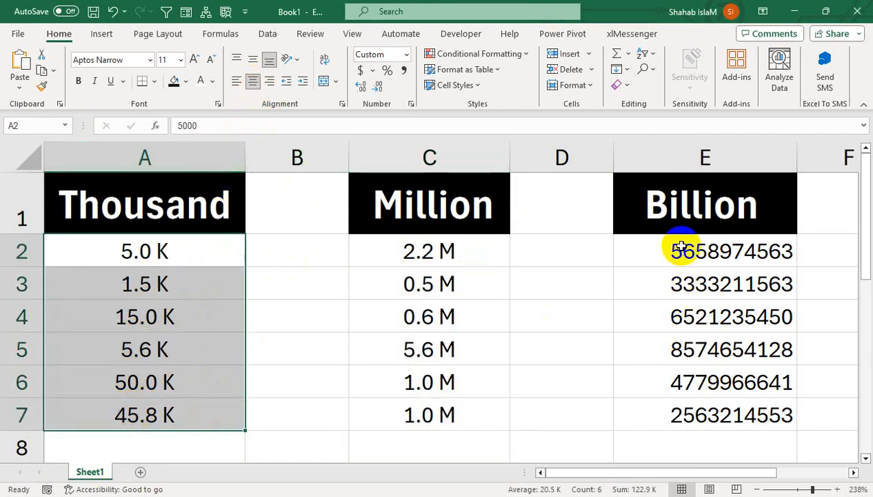
- Apply the custom number format 0.0,,, "B" to the Billion values in E2:E7 and center them
left_click_drag(672, 250, 673, 414)
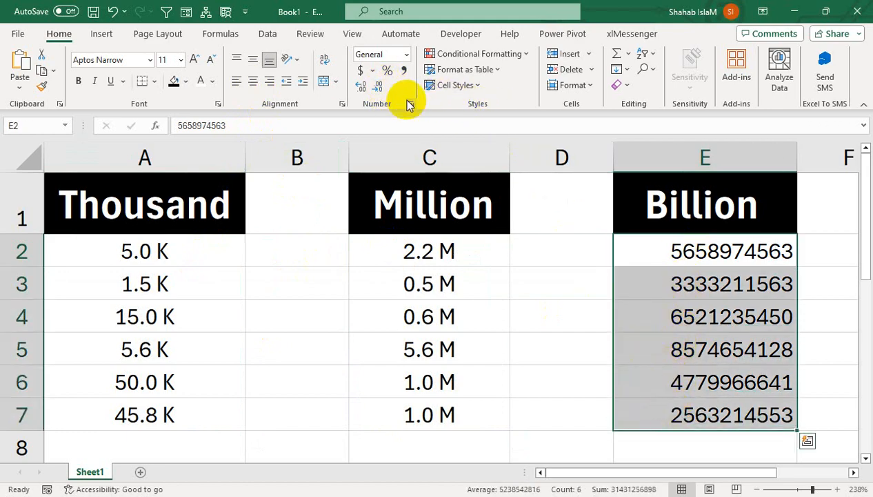
key("ctrl+1")
left_click(66, 285)
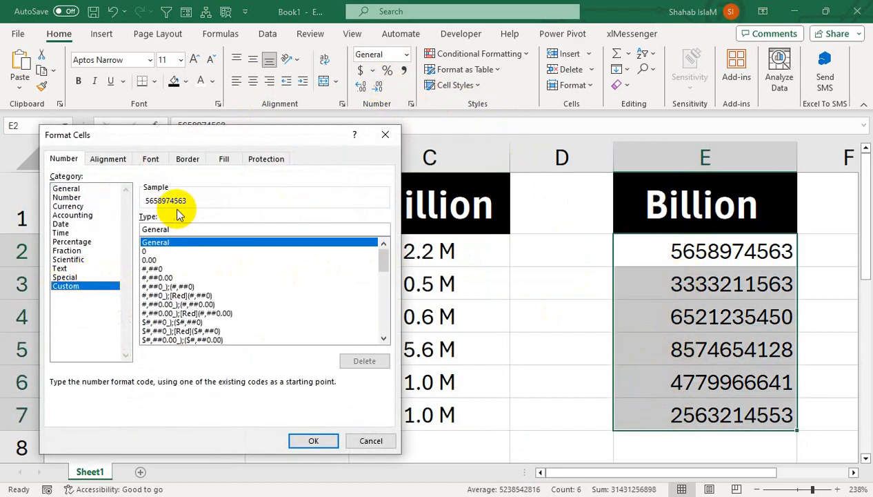
double_click(185, 228)
type("0.0")
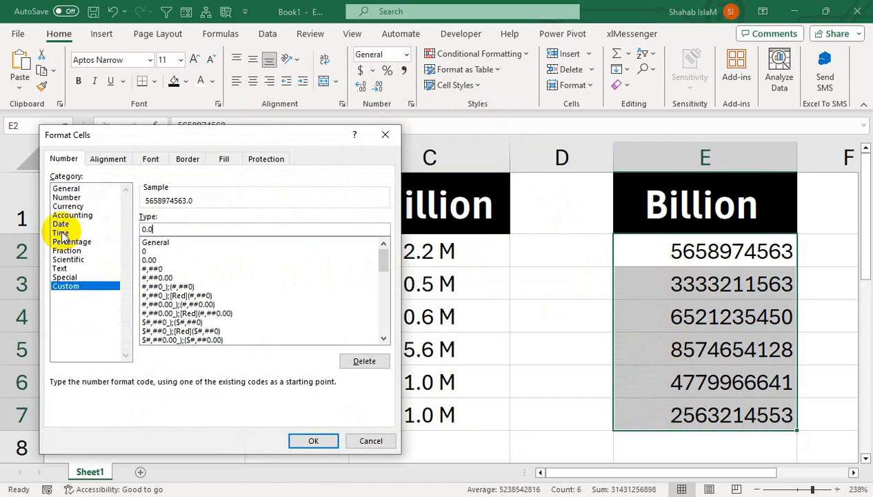
type(",,, \"B\")=")
key("BackSpace")
key("BackSpace")
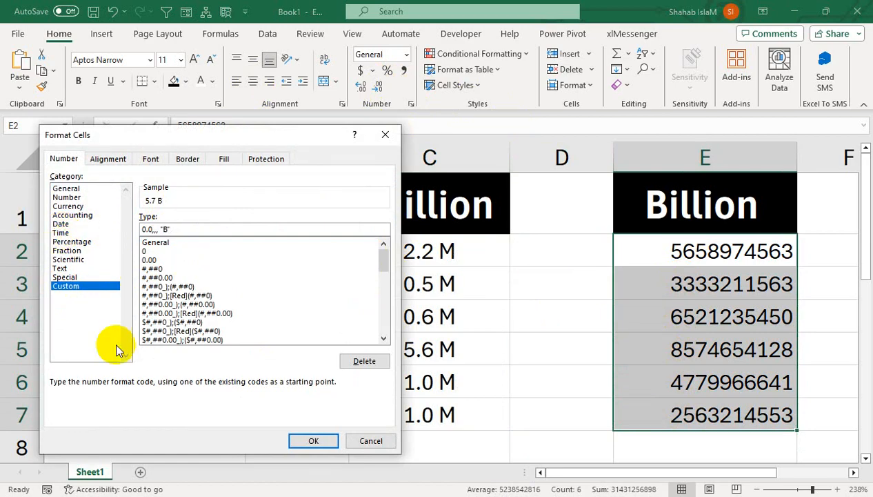
left_click(319, 441)
left_click(253, 80)
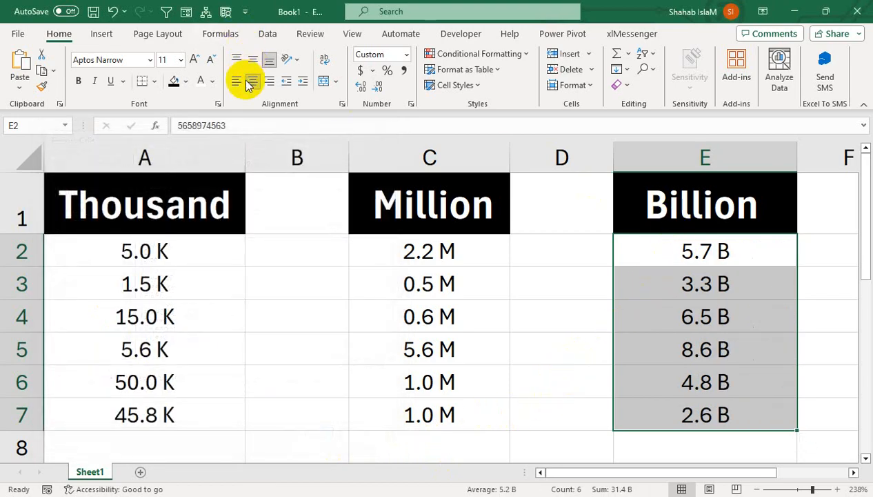
left_click(447, 253)
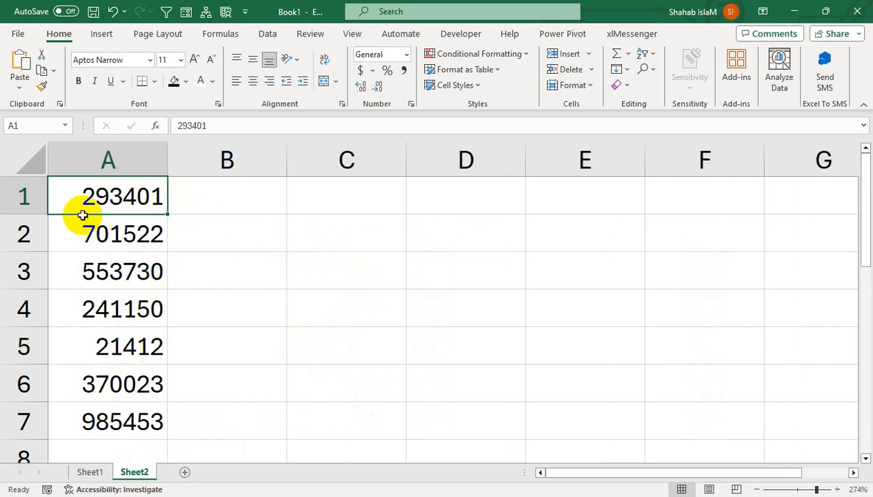
- Apply the custom number format [<100000] 0.00, "K"; #\.00, "L" to A1:A7 on Sheet2
left_click_drag(77, 201, 100, 418)
left_click(412, 103)
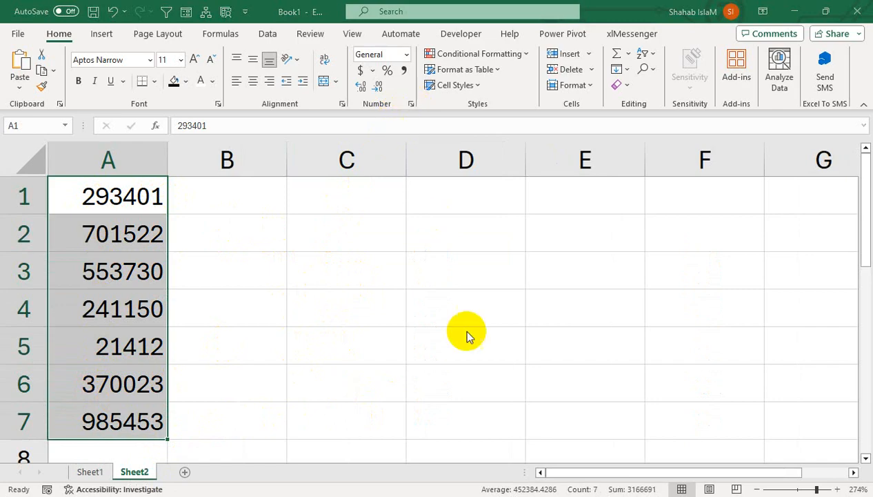
left_click_drag(133, 135, 355, 175)
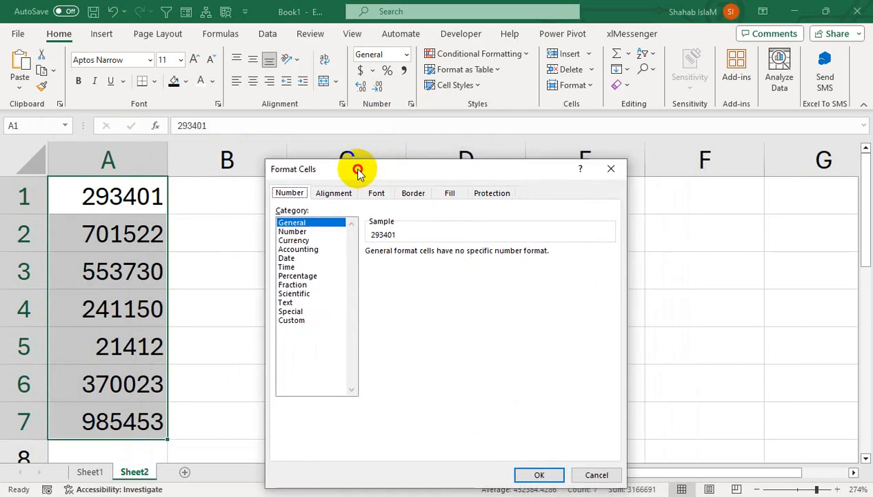
left_click(289, 324)
left_click_drag(400, 268, 342, 269)
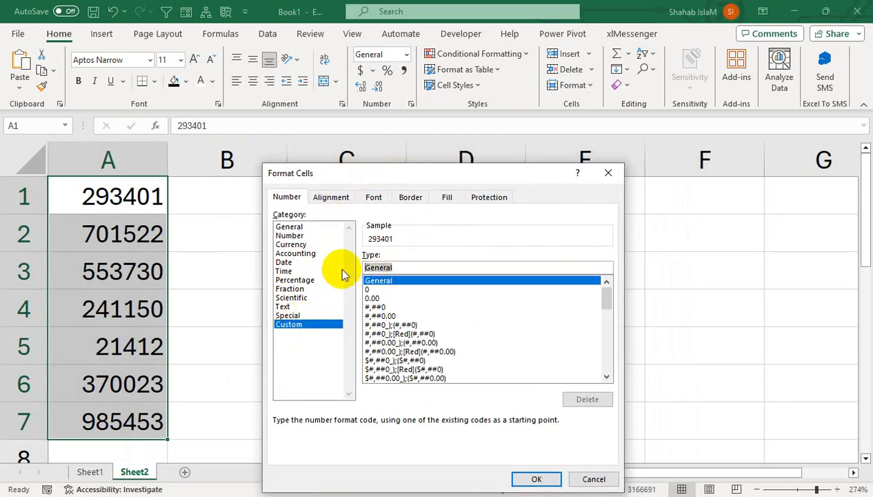
type("[<")
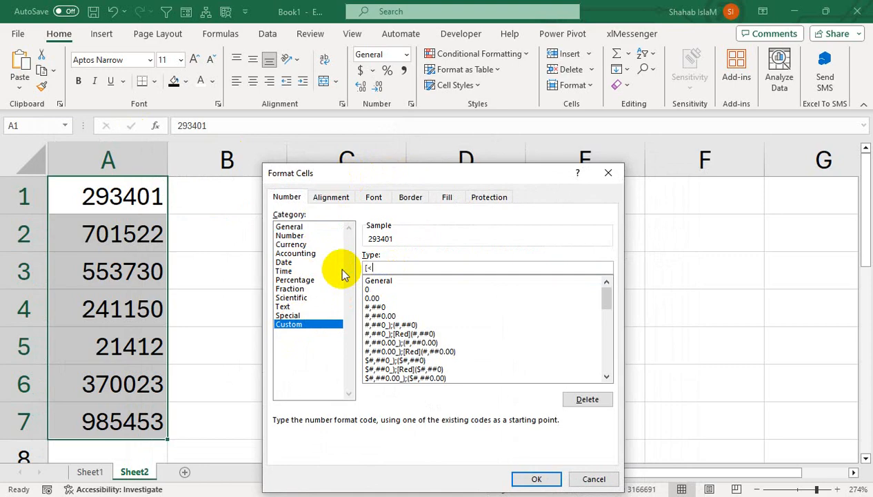
type("100000] 0.00, \"K\";")
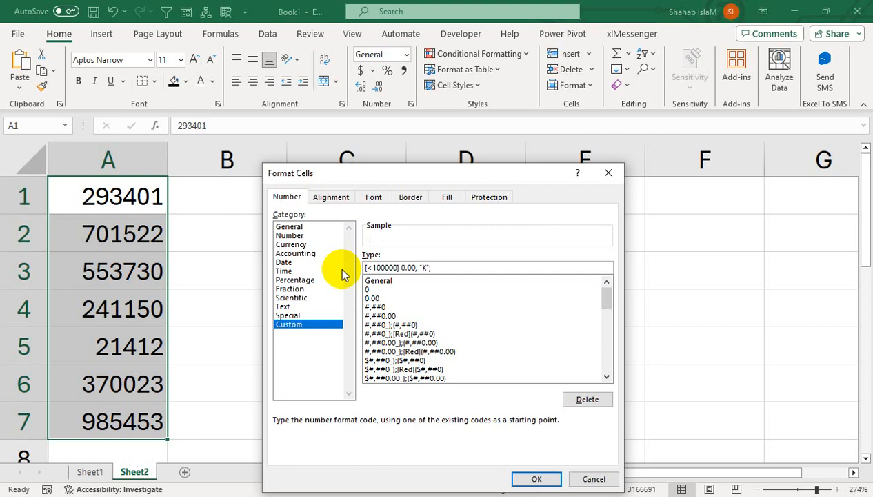
type(" 3")
key("BackSpace")
type("#\\.00, \"L\"")
left_click(526, 476)
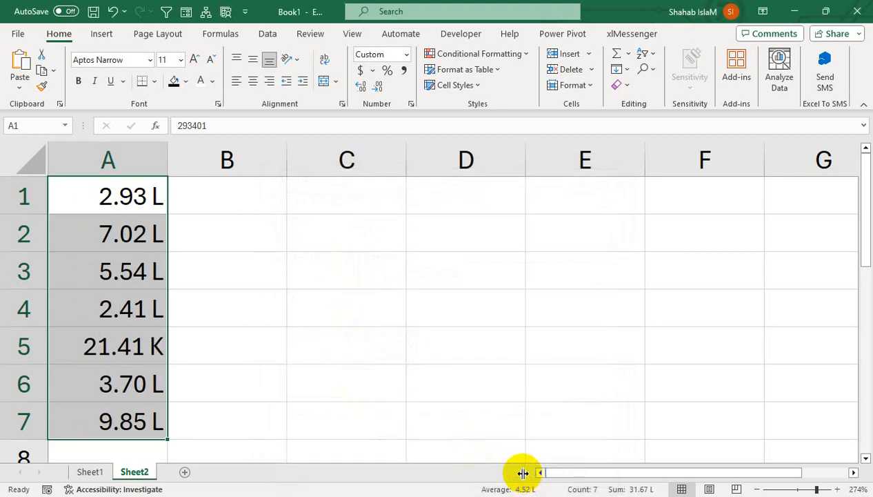
left_click(392, 383)
- Test the conditional format by entering 1000 in cell A2 and 500000 in cell A4
left_click(137, 241)
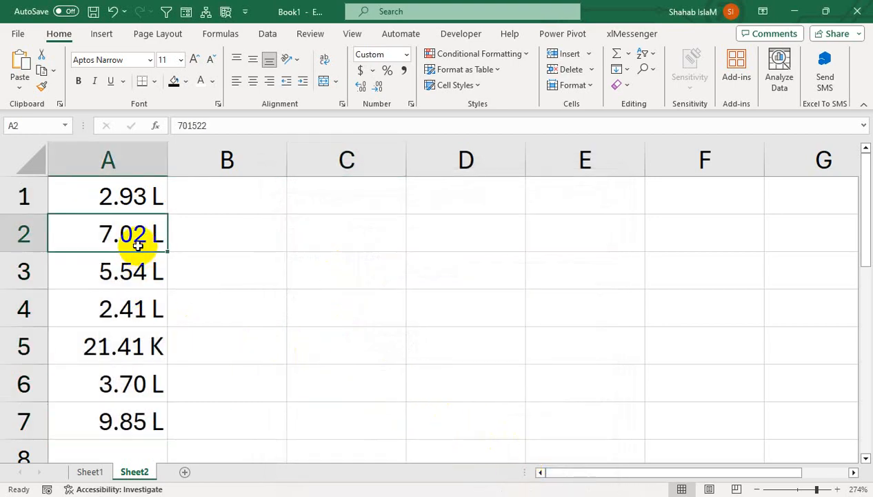
type("1000")
key("Return")
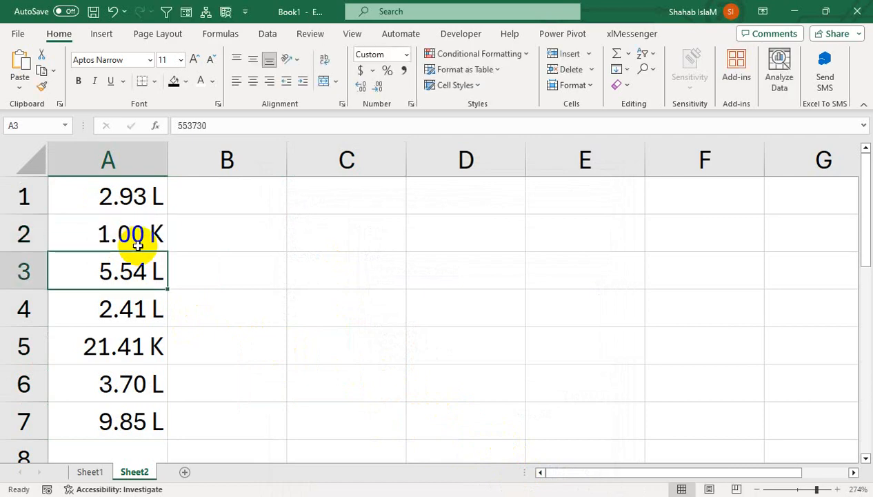
key("Down")
type("500000")
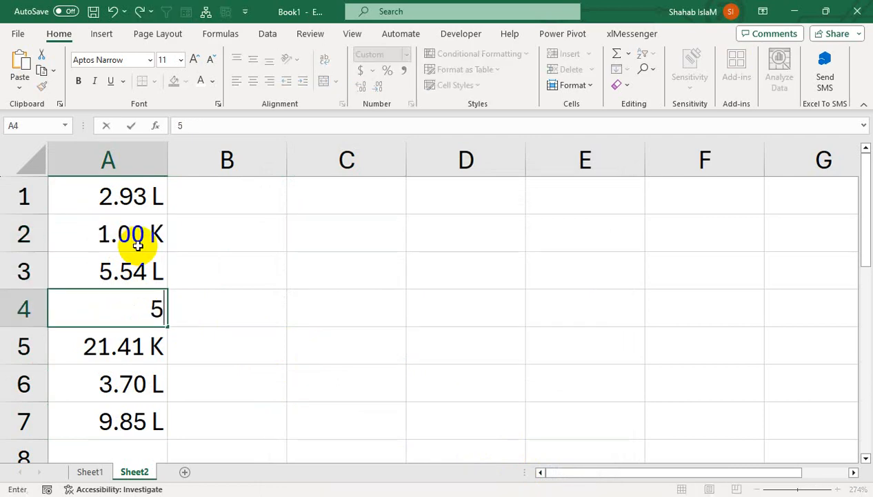
key("Return")
key("Up")
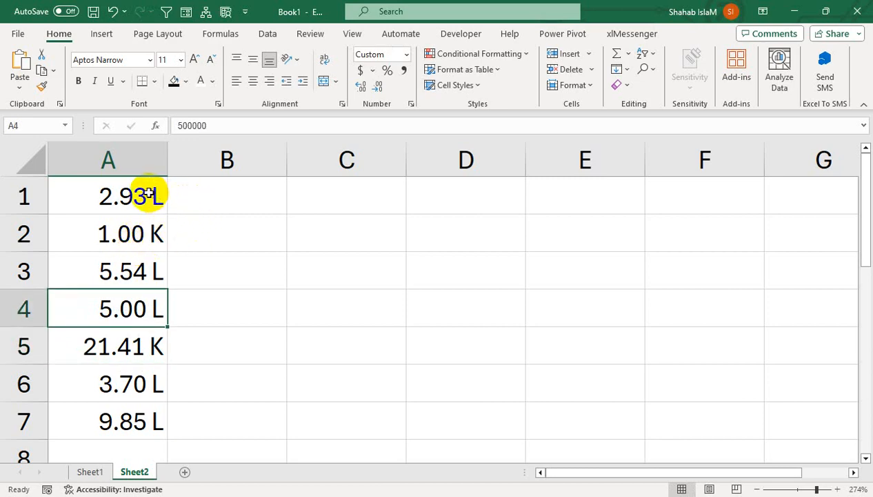
left_click_drag(146, 191, 145, 421)
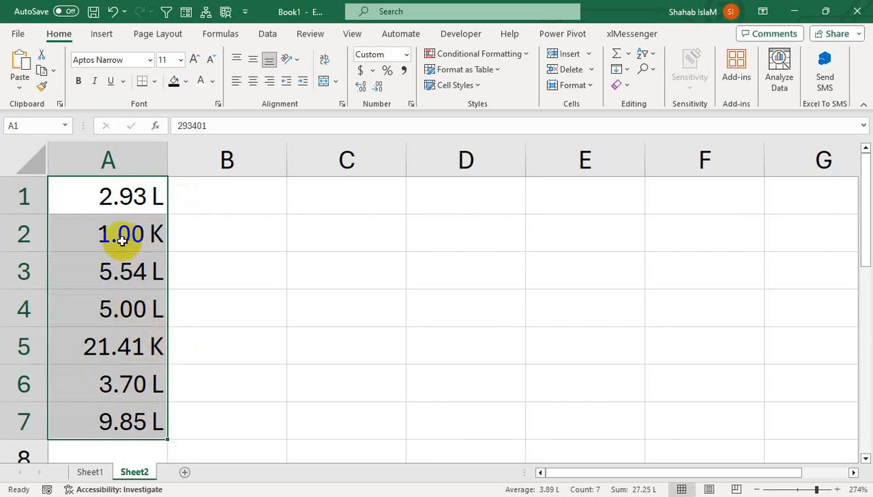
left_click(333, 202)
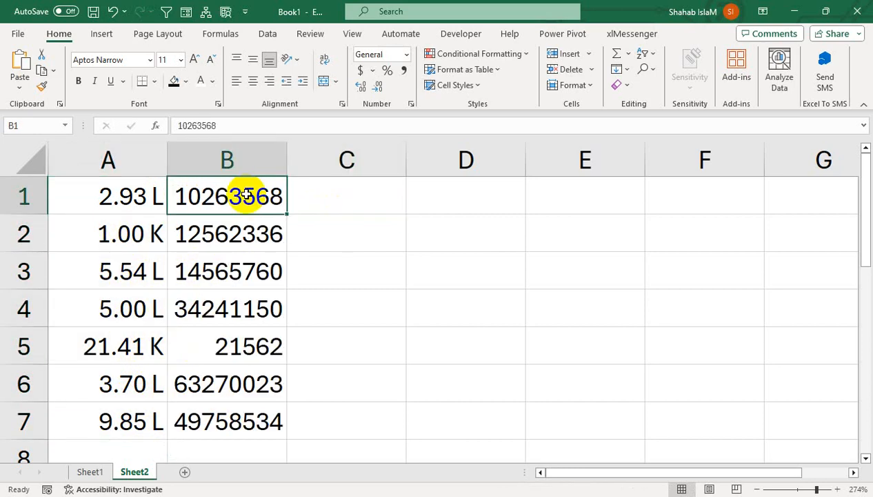
- Start a custom number format for B1:B7 on Sheet2 with the condition [<10000000] in place of General
key("ctrl+shift+Down")
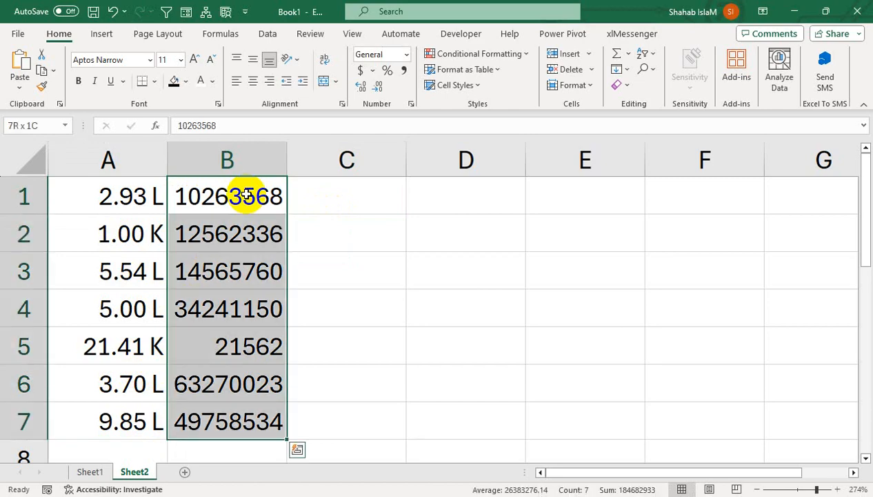
left_click(412, 104)
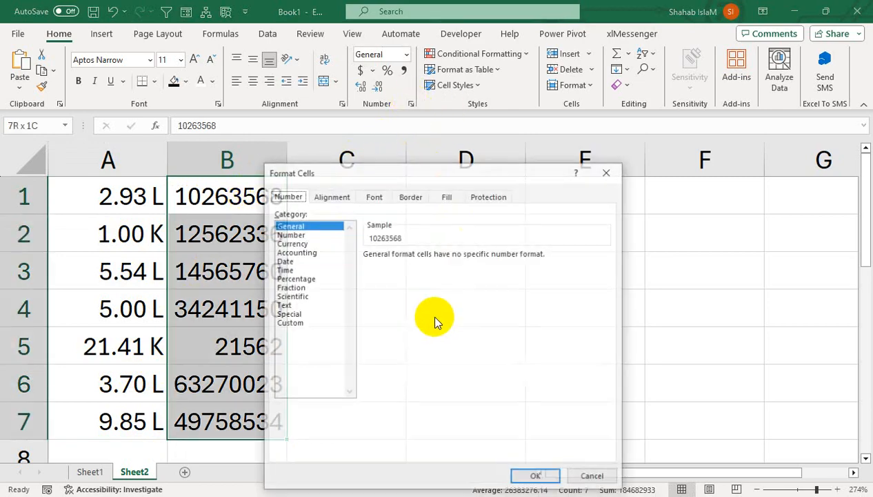
left_click(296, 323)
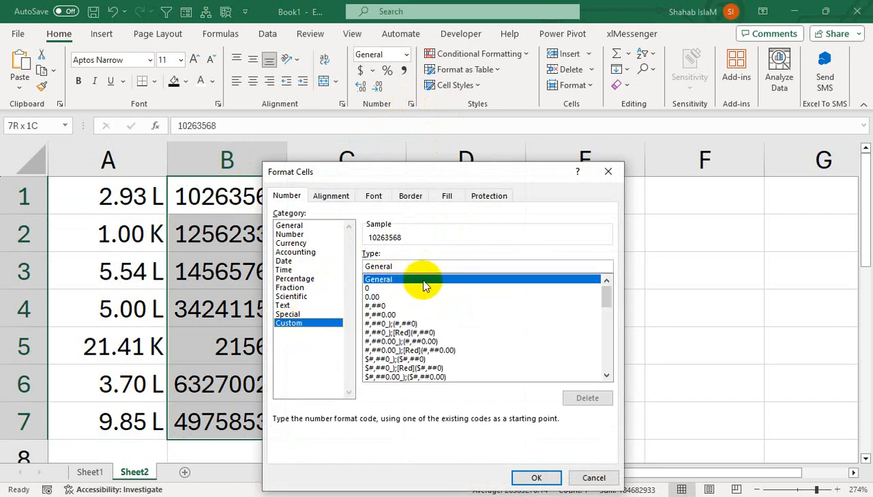
double_click(372, 266)
key("BackSpace")
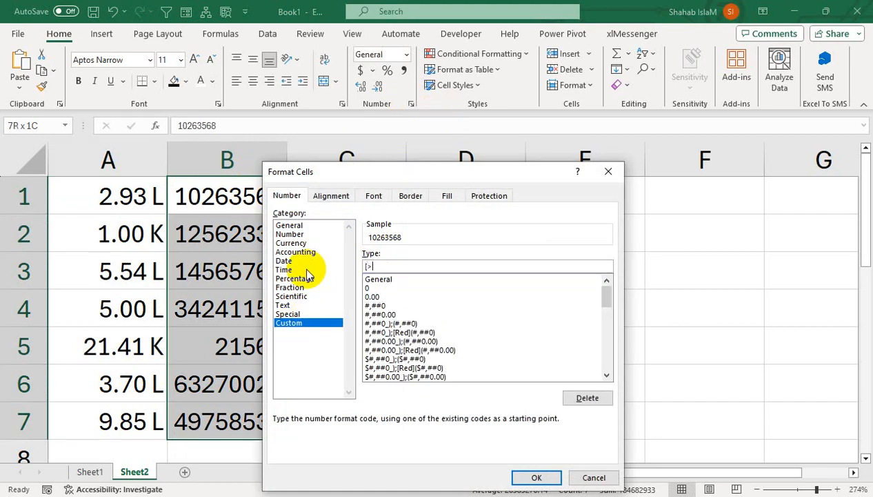
type("[<100000")
type("]")
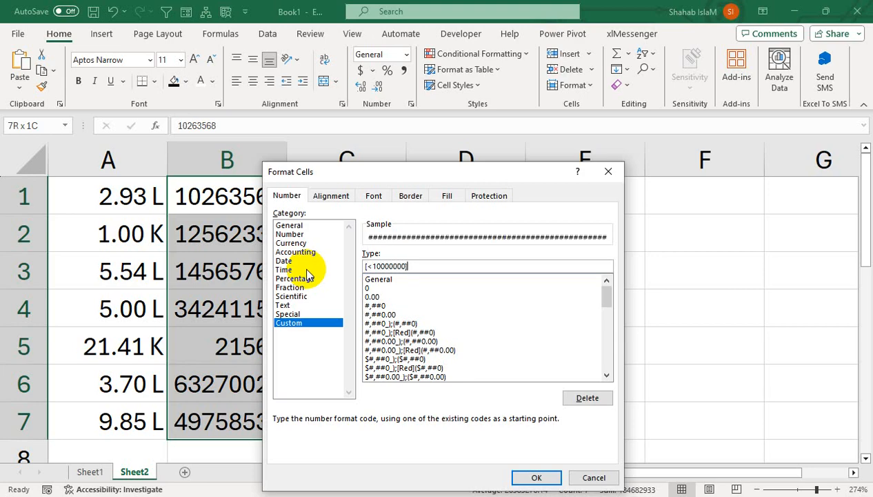
- Complete the format code after the condition with #\.00, "L", #\.0000, "Cr" and apply it to B1:B7
type(" #")
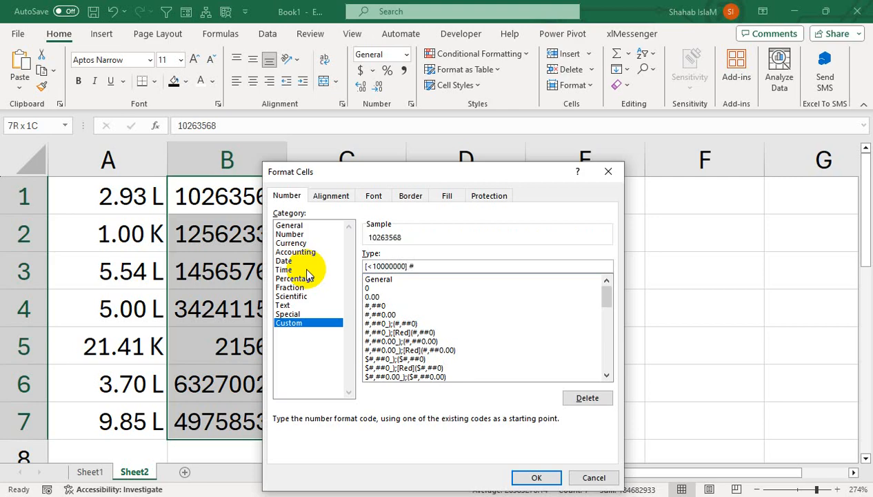
type("\\.00, \"L\", #\\.0000, \"cR")
key("BackSpace")
key("BackSpace")
type("cR")
key("BackSpace")
key("BackSpace")
type("CR")
key("BackSpace")
type("r\"")
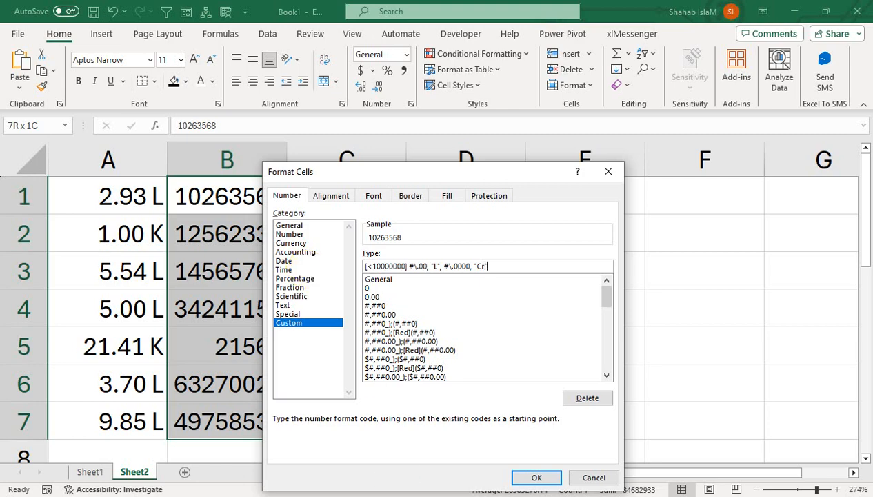
left_click(550, 476)
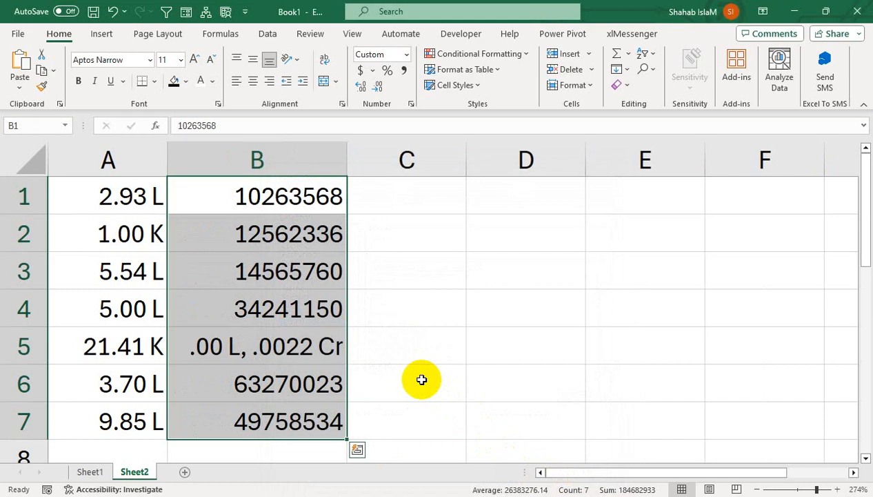
- Correct the custom format of B1:B7 to [<10000000]#\.00, "L"; #\.0000, "Cr" and apply it
key("ctrl+q")
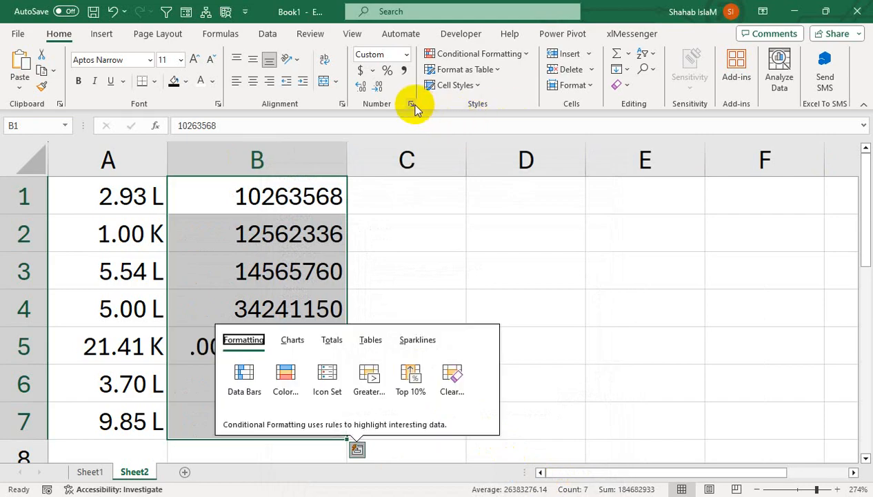
left_click(411, 103)
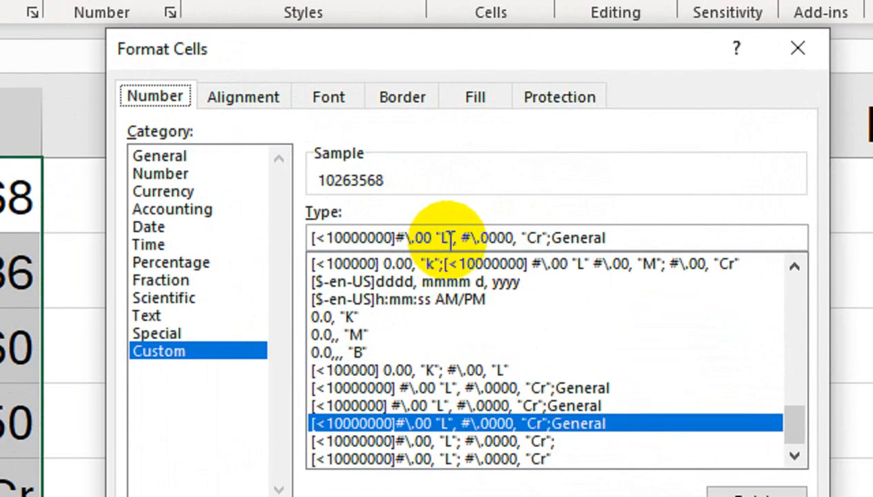
left_click_drag(556, 217, 554, 257)
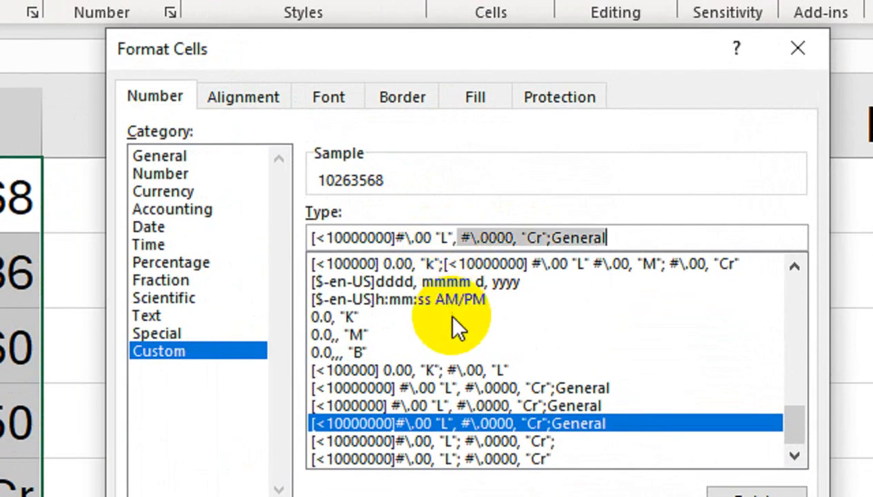
left_click(453, 238)
key("BackSpace")
type(";")
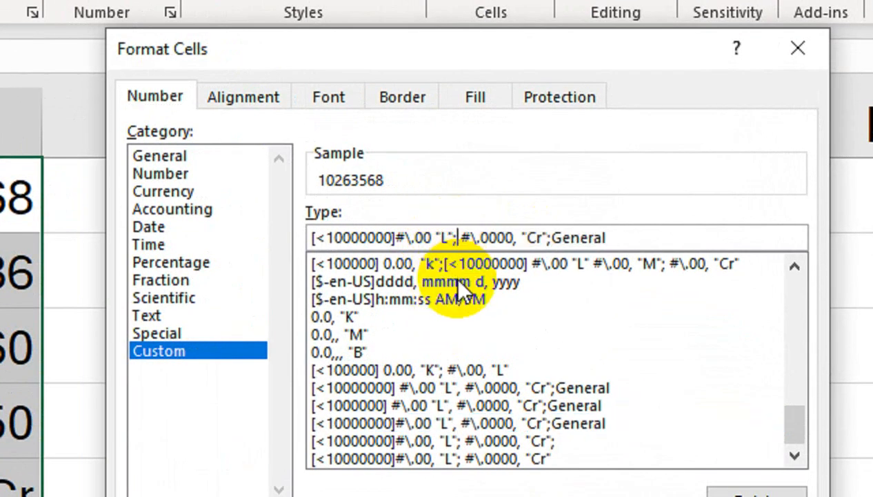
left_click(434, 237)
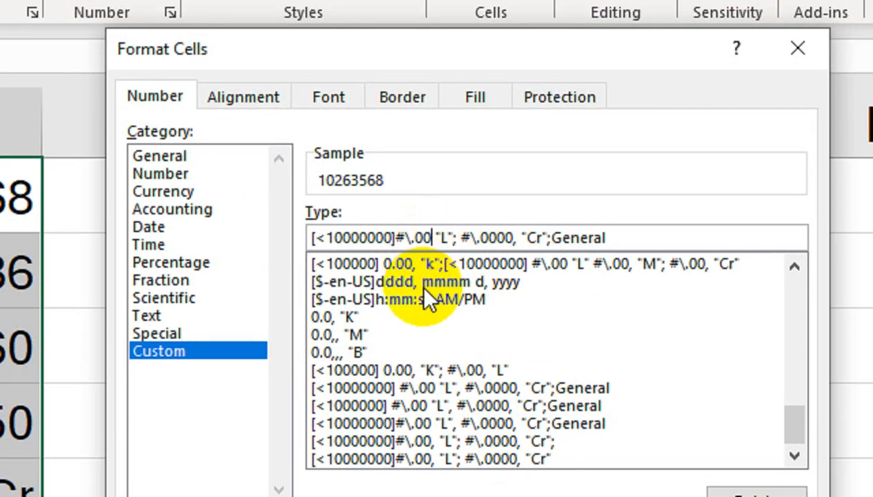
type(",")
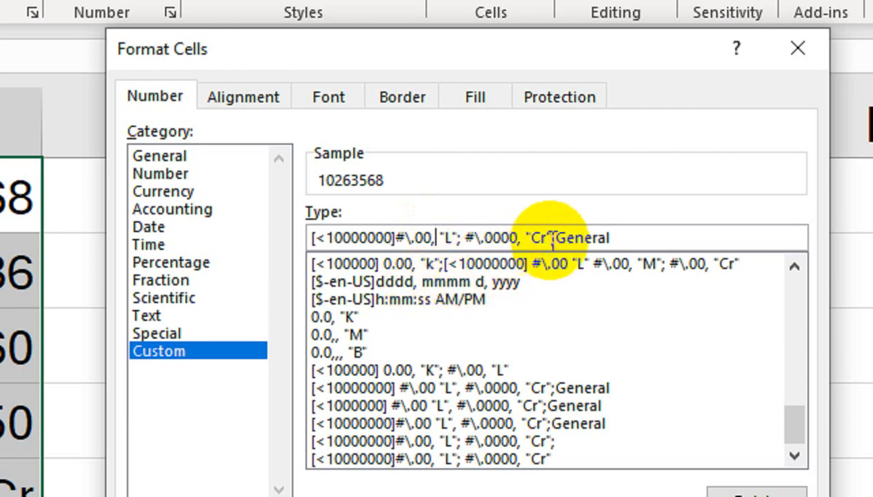
left_click_drag(552, 237, 632, 263)
key("Delete")
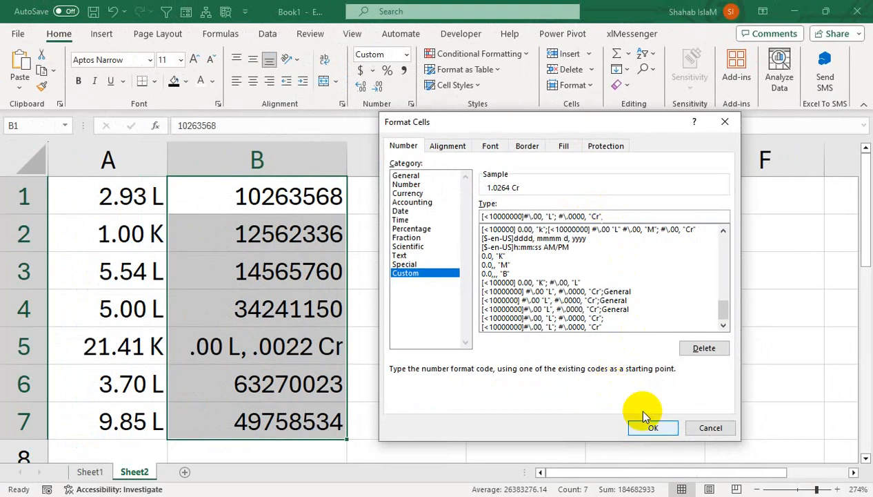
left_click(652, 423)
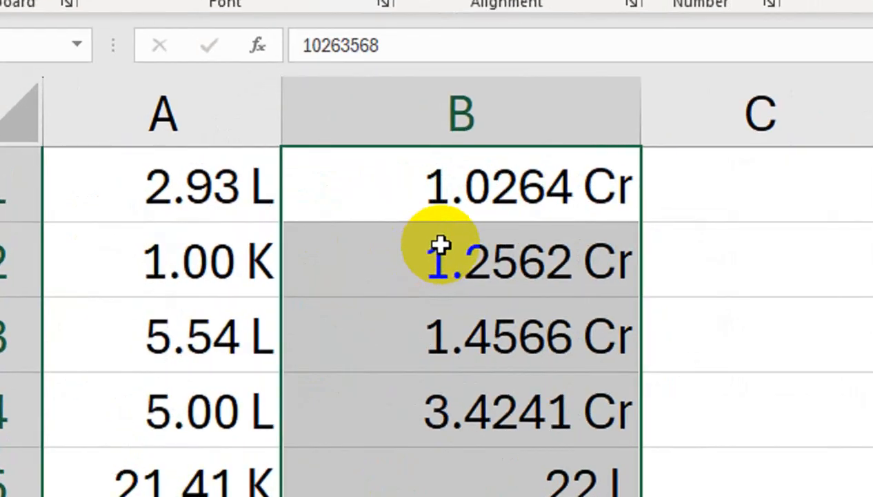
left_click(280, 233)
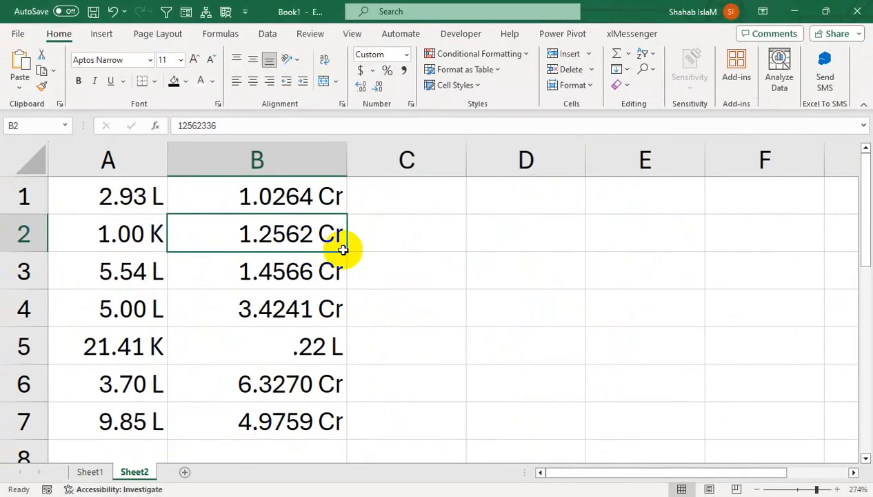
left_click(710, 172)
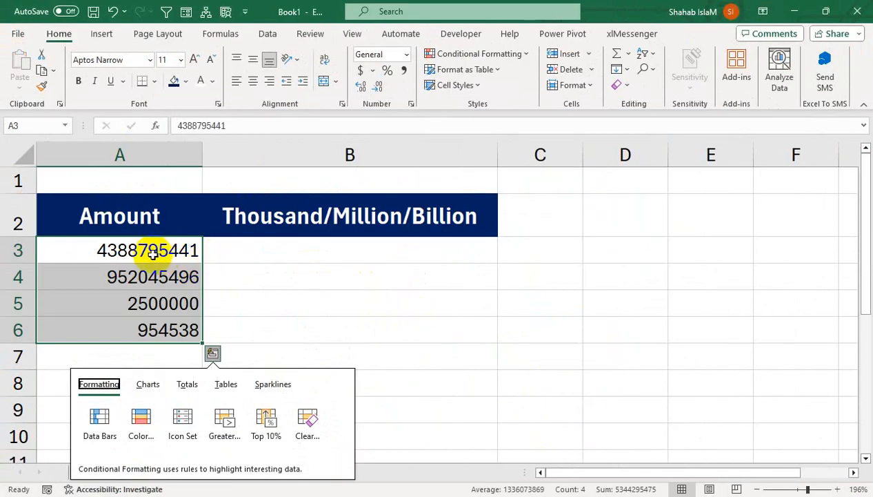
- Apply the comma number style to the Amount values in A3:A6 on Sheet3
left_click(131, 254)
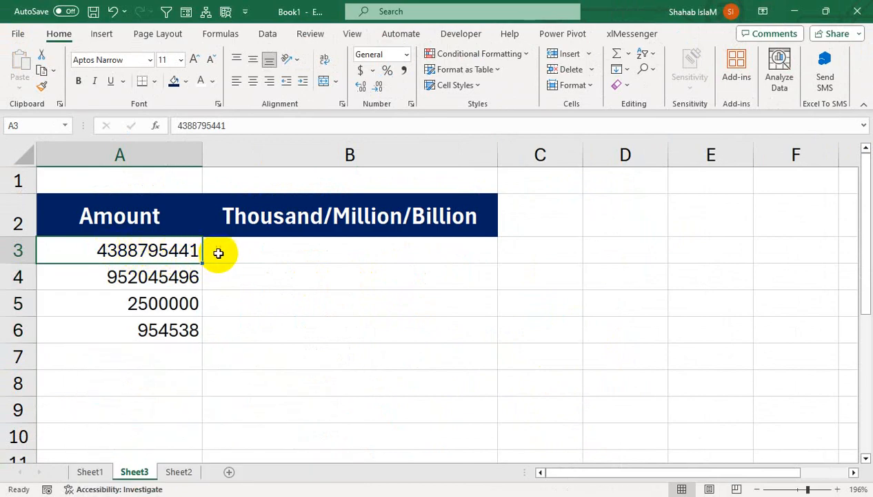
left_click_drag(133, 251, 140, 331)
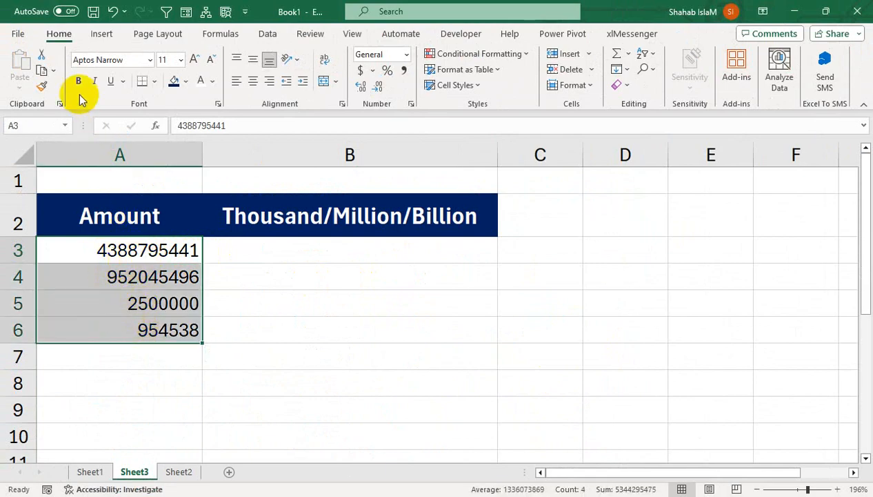
left_click(403, 71)
left_click(118, 306)
- Fill the amounts from A3:A6 into the Thousand/Million/Billion column, B3:B6
left_click_drag(120, 248, 114, 335)
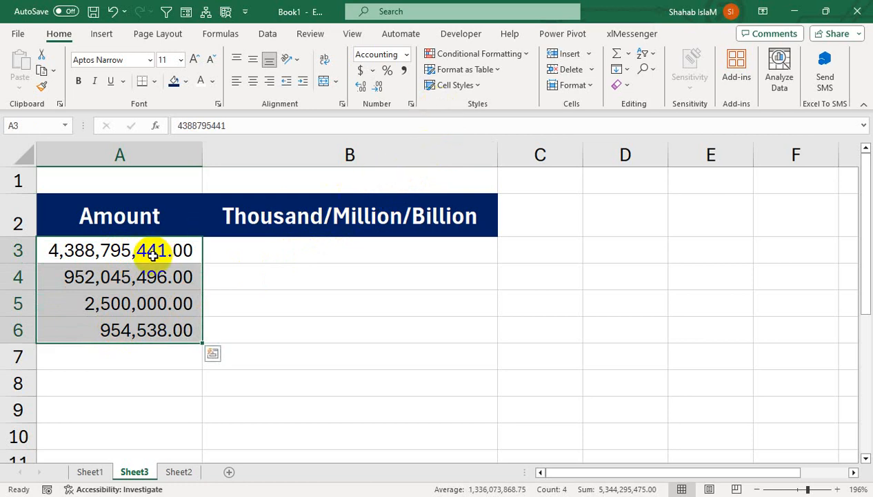
left_click_drag(151, 249, 286, 329)
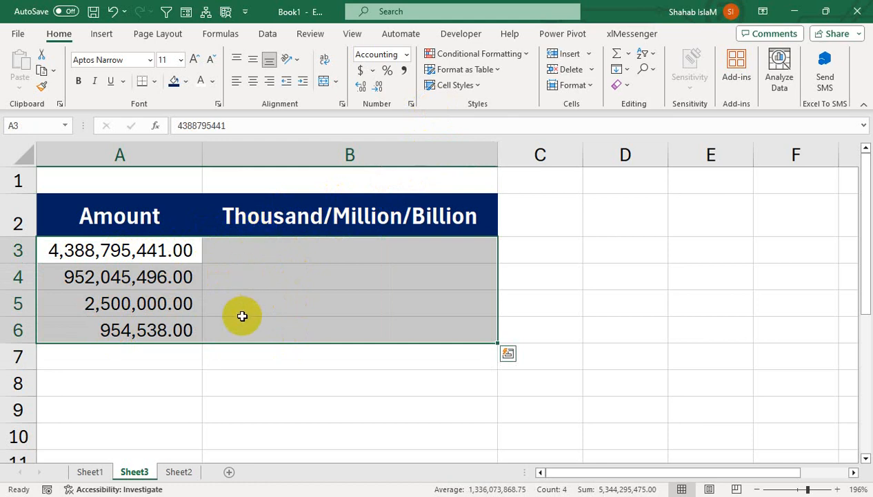
key("ctrl+r")
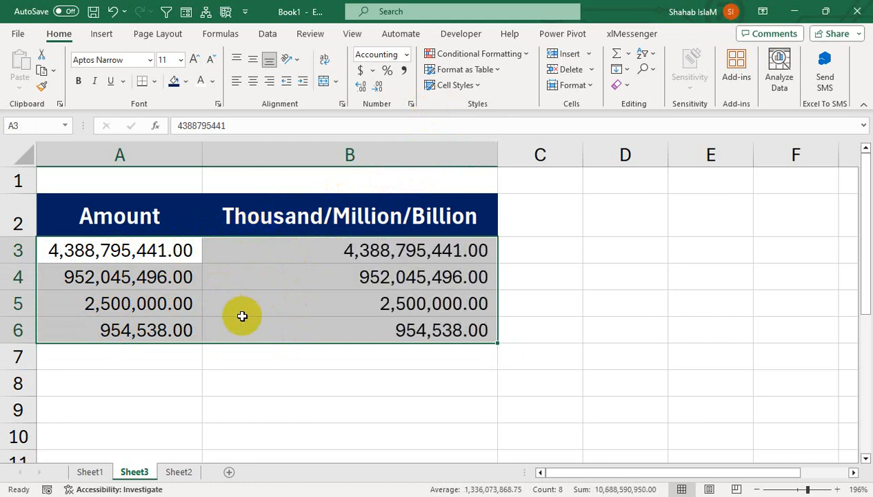
- Start a custom number format for B3:B6, replacing the existing code with the condition [<999950]
left_click(272, 246)
left_click_drag(272, 246, 275, 331)
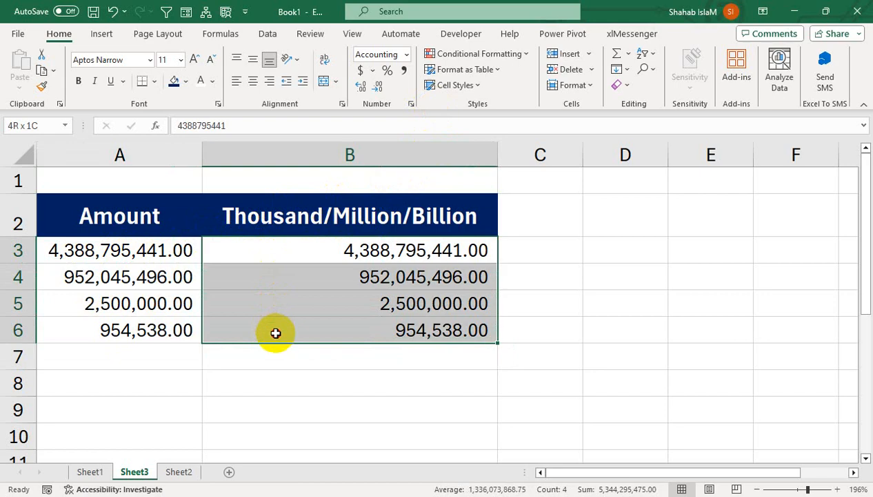
left_click(412, 105)
left_click_drag(409, 120, 508, 184)
left_click(499, 329)
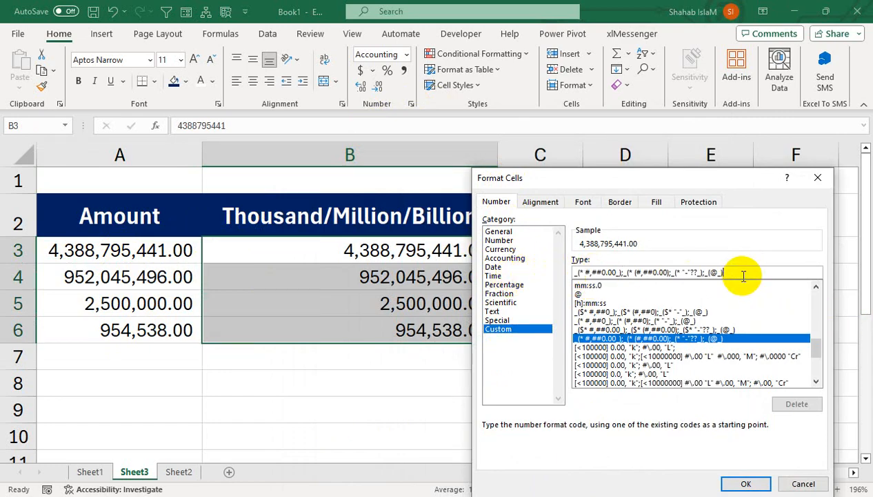
left_click(592, 275)
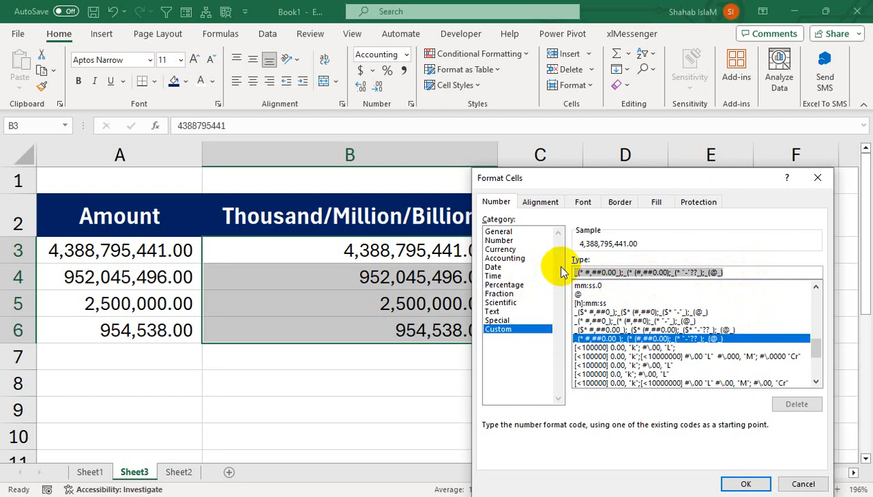
key("BackSpace")
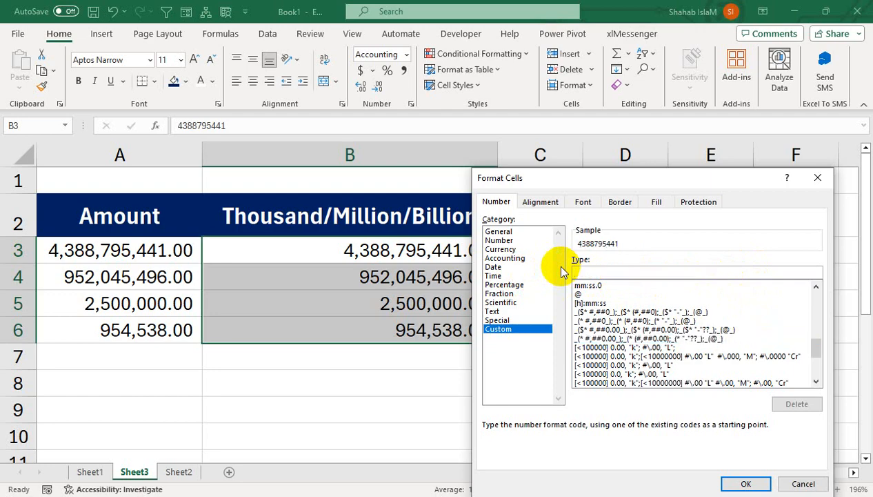
type("[<999950]")
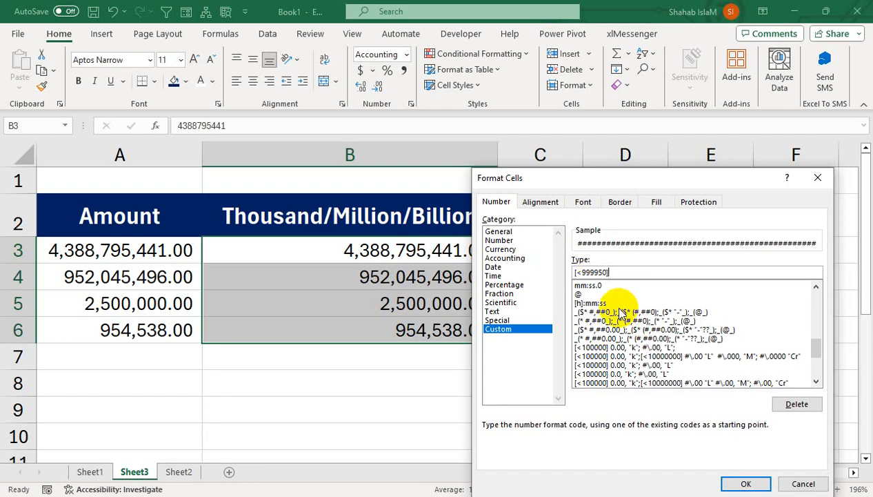
- Add the thousands code 0.00,,"K" after the [<999950] condition in the custom format
type("0.")
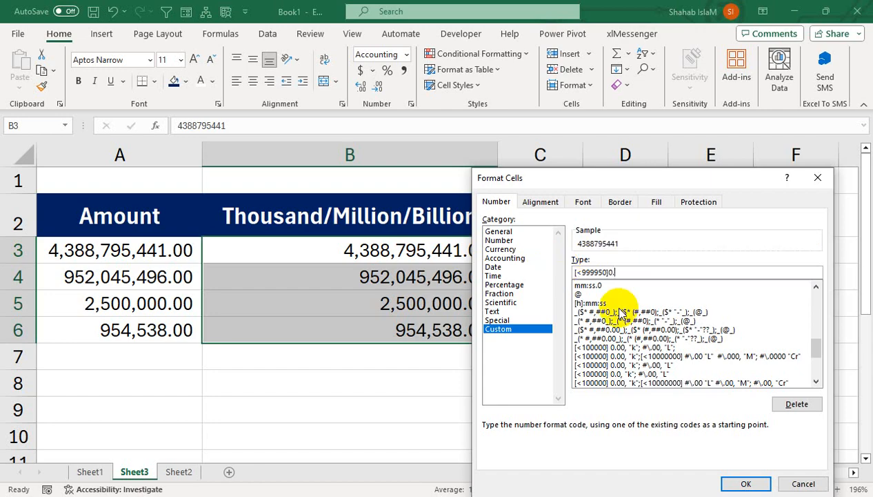
type("00,,")
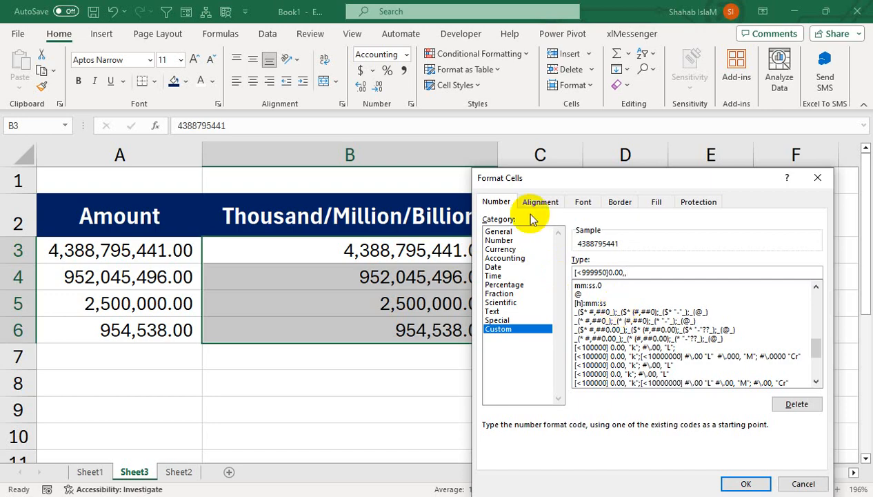
type("\"K\"")
key("BackSpace")
type("\"")
- Add the millions section [<999950000]0.00,,"M"; after the thousands section of the custom format for B3:B6
type(";")
type("[")
type("<")
type("9999")
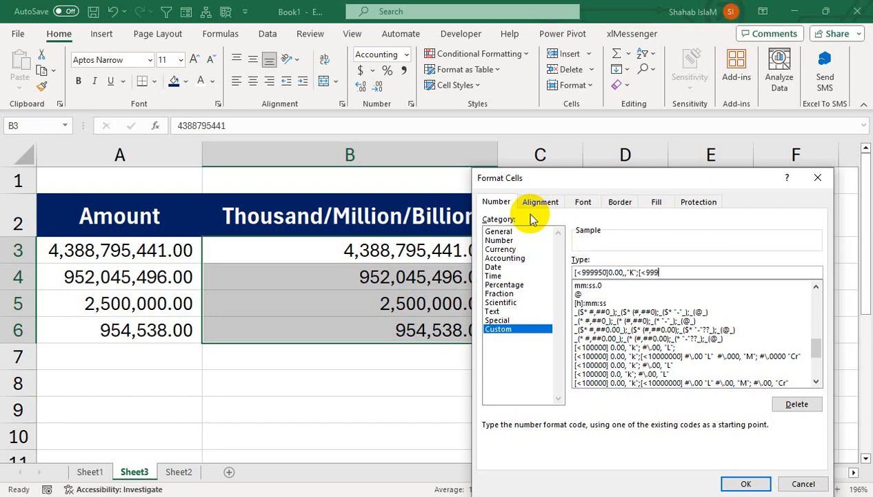
type("50000")
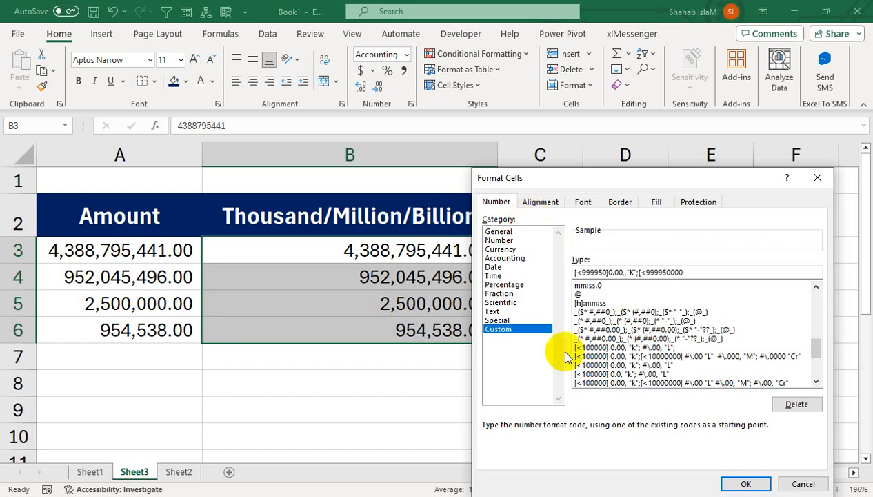
type("]")
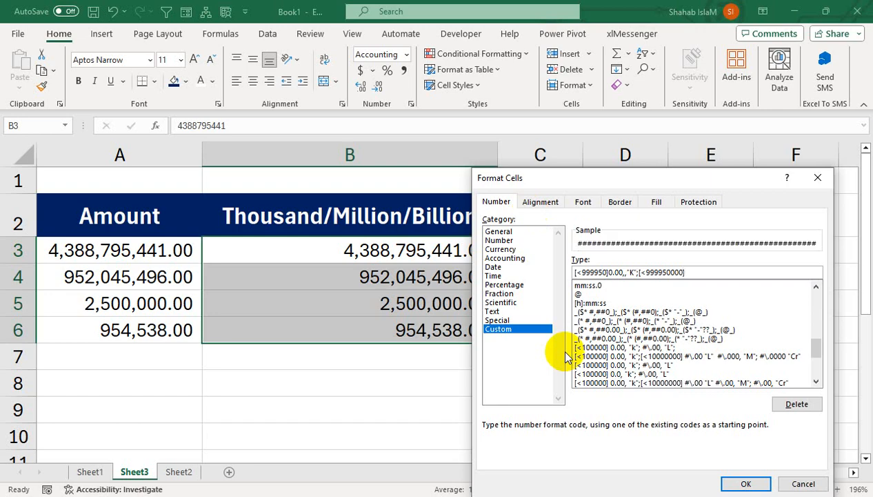
type("0.00,,\"M\"L")
key("BackSpace")
type(";")
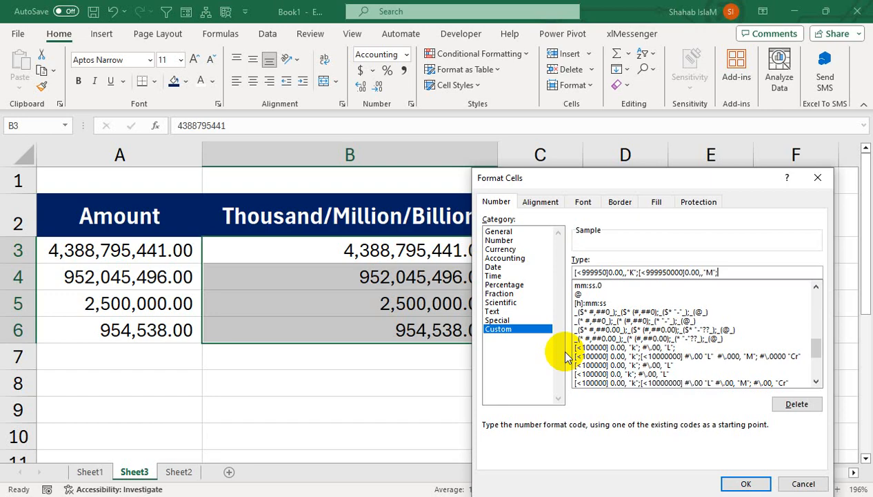
- Complete the custom format with the billions code 0.00,,,"B", apply it, and centre the values in B3:B6
type(";")
key("BackSpace")
type("0.00")
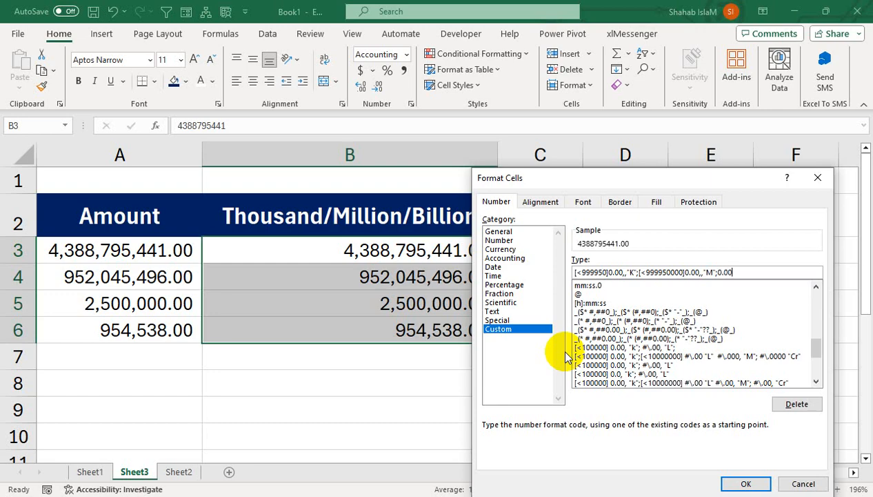
type(",,,\"B\"")
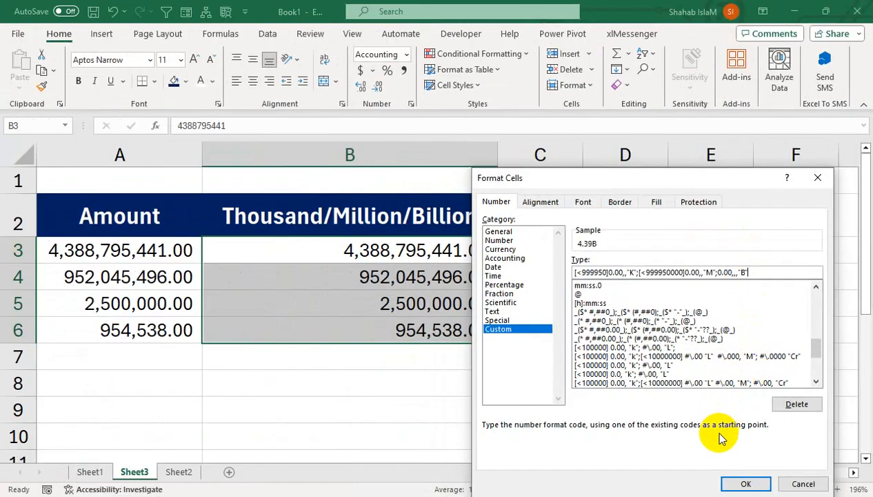
left_click(732, 483)
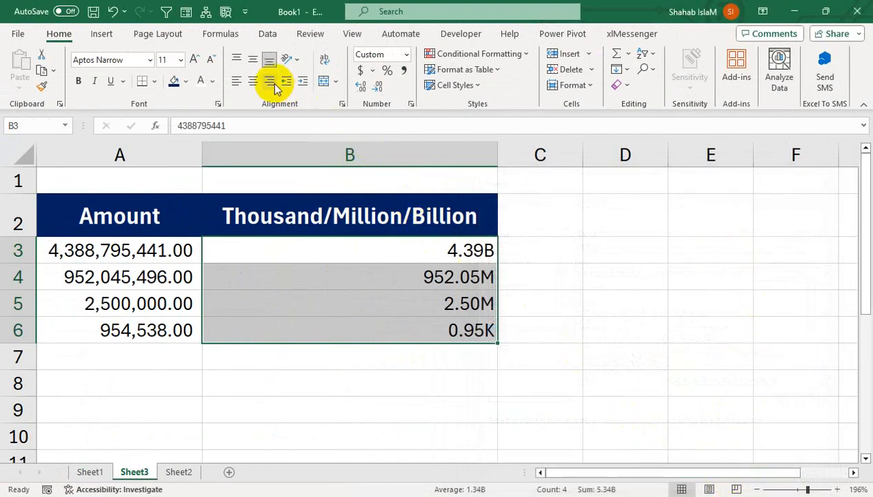
left_click(252, 81)
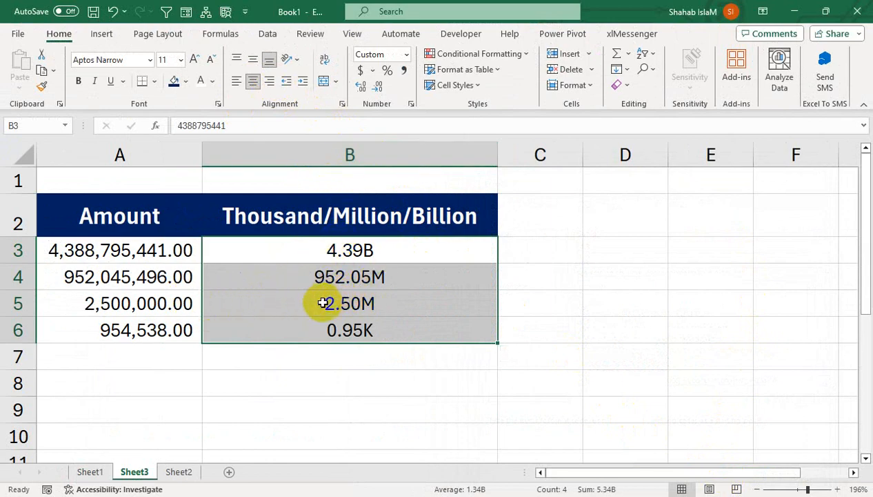
left_click(344, 303)
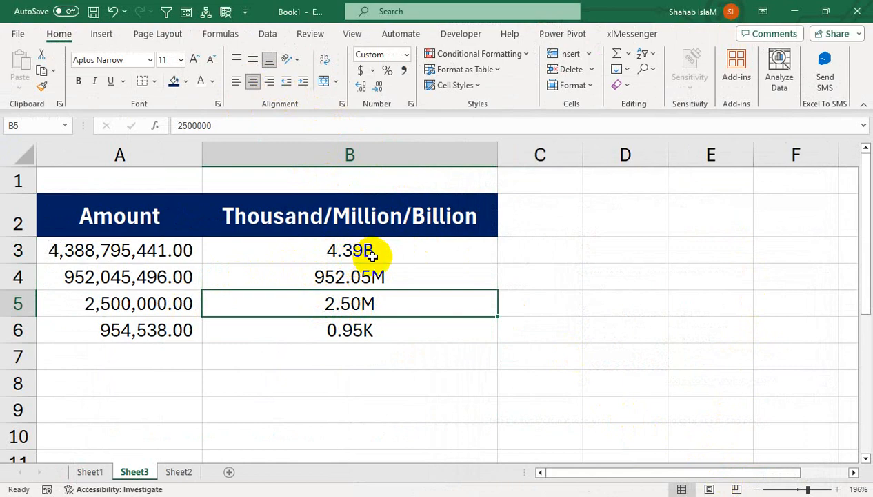
left_click(175, 304)
key("ctrl+z")
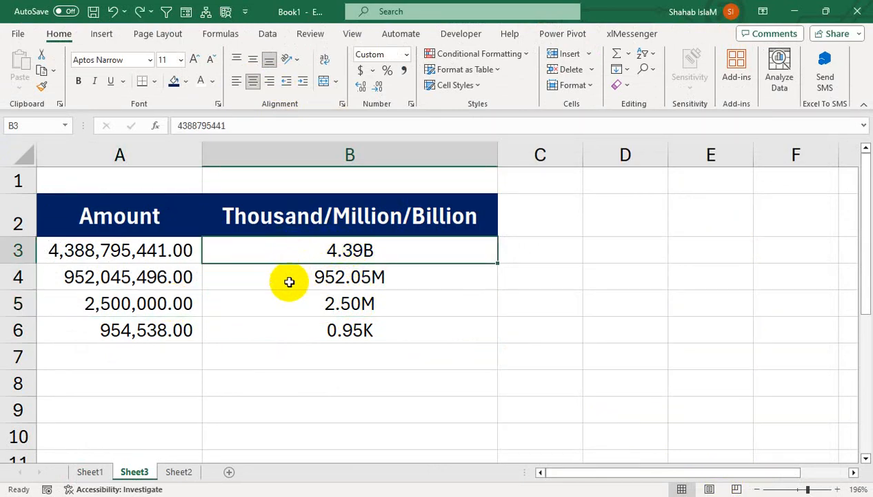
left_click(315, 326)
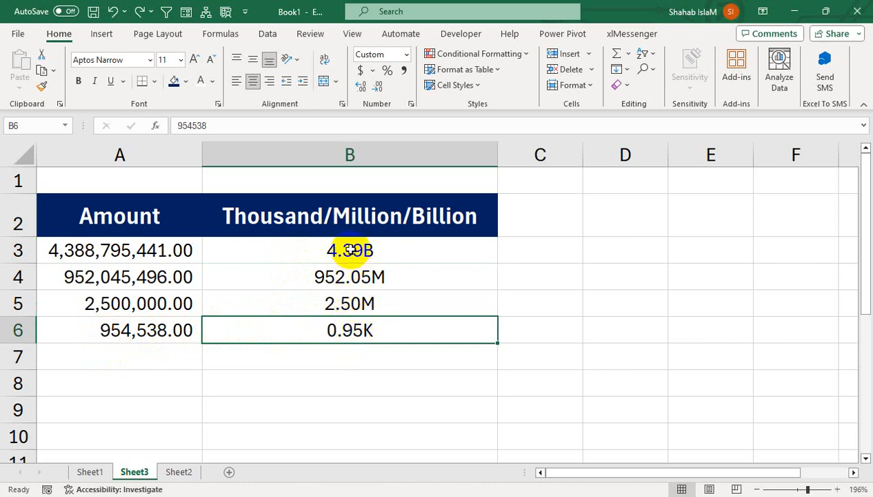
- Change the first condition in the custom format of B3:B6 to [<1000000]
left_click_drag(355, 250, 350, 332)
left_click(412, 104)
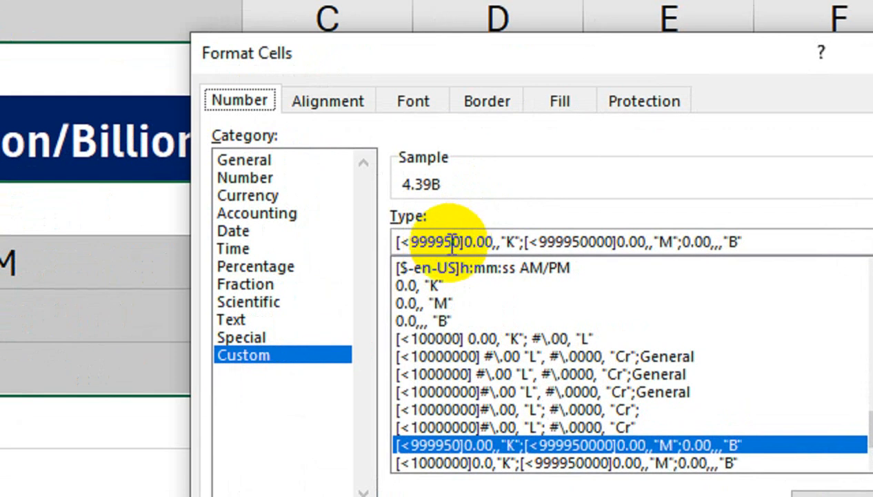
left_click_drag(460, 241, 412, 239)
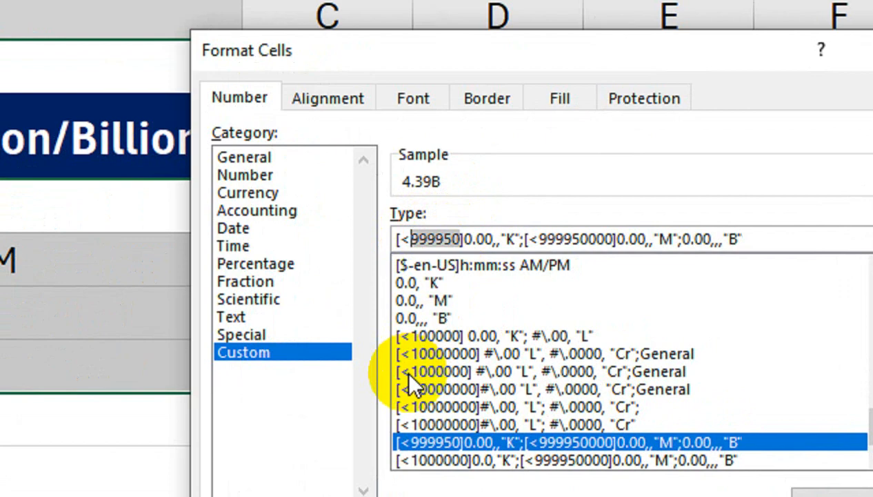
type("100")
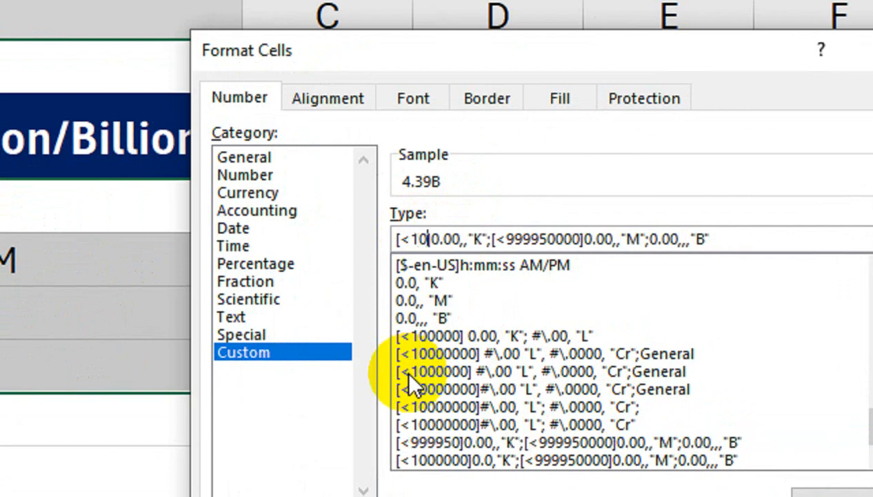
type("00")
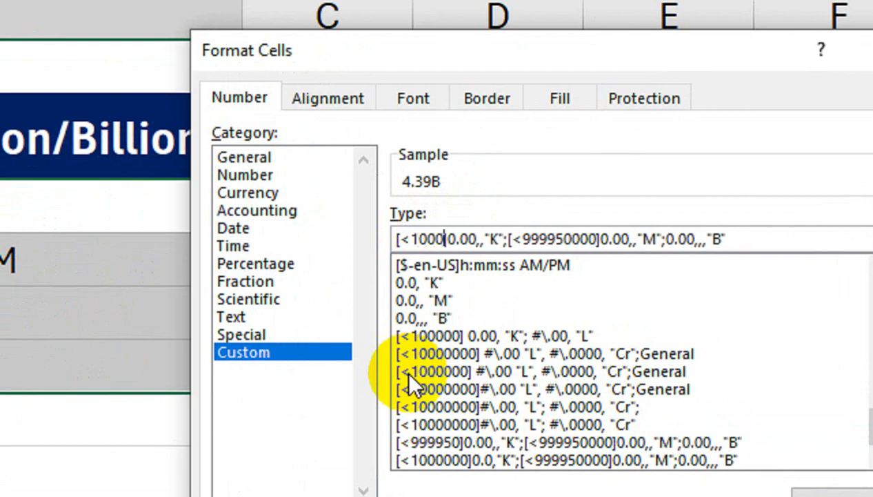
type("00")
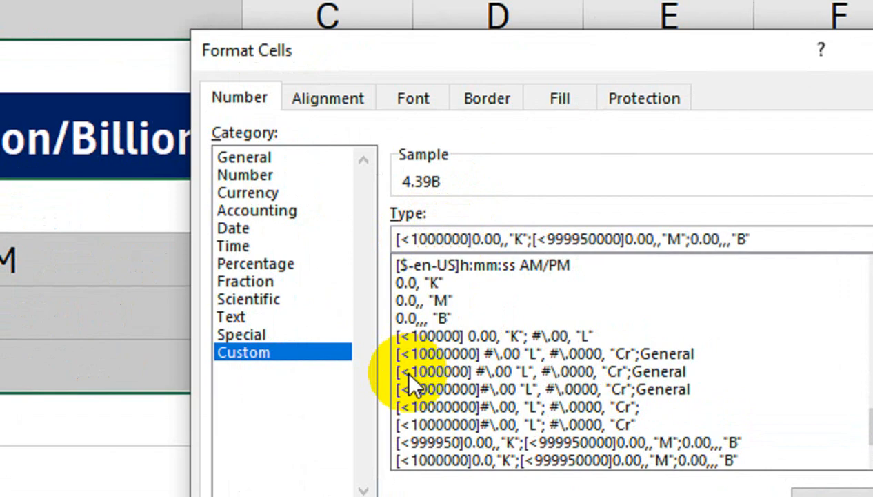
- Shorten the thousands section of the custom format to 0.0,"K" and apply it to B3:B6
left_click(504, 238)
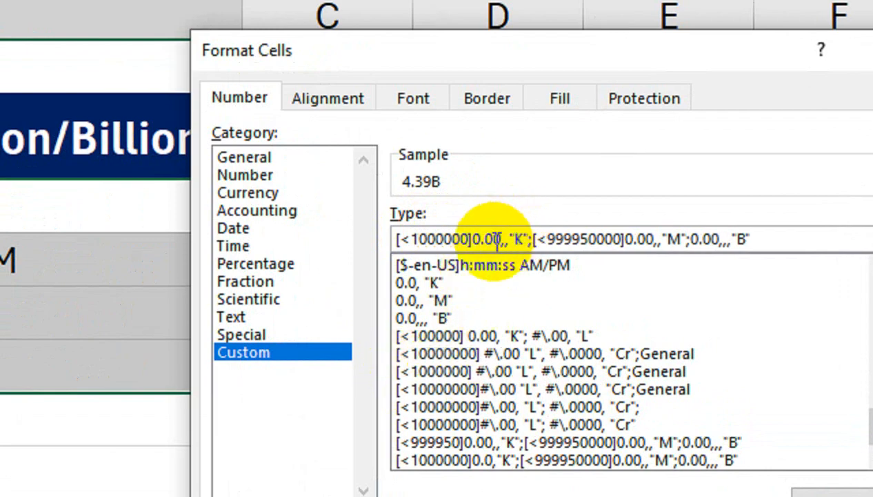
key("BackSpace")
key("BackSpace")
key("BackSpace")
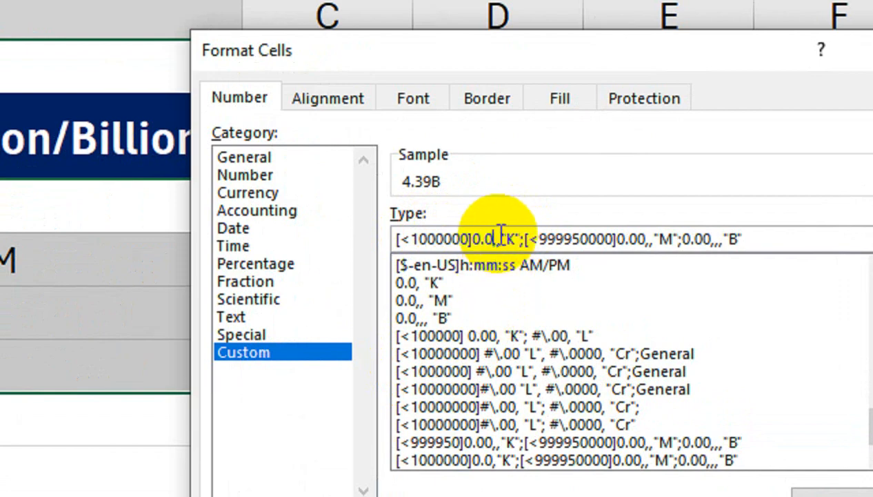
key("Delete")
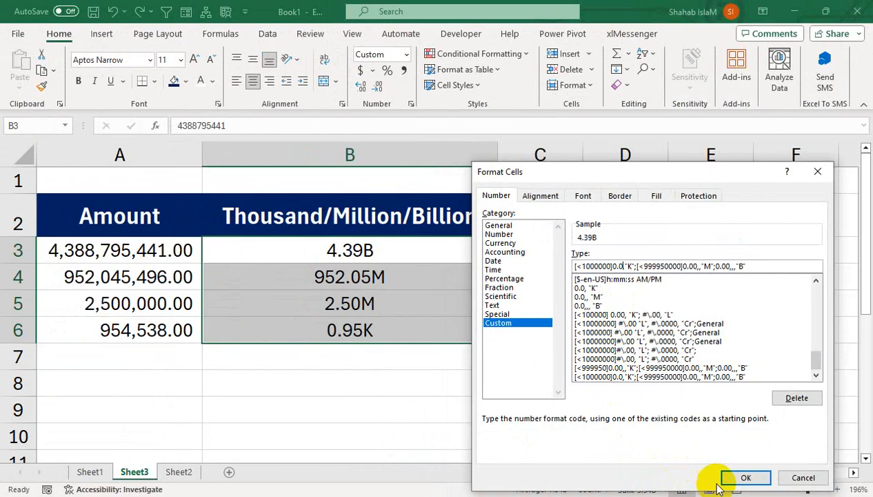
left_click(739, 476)
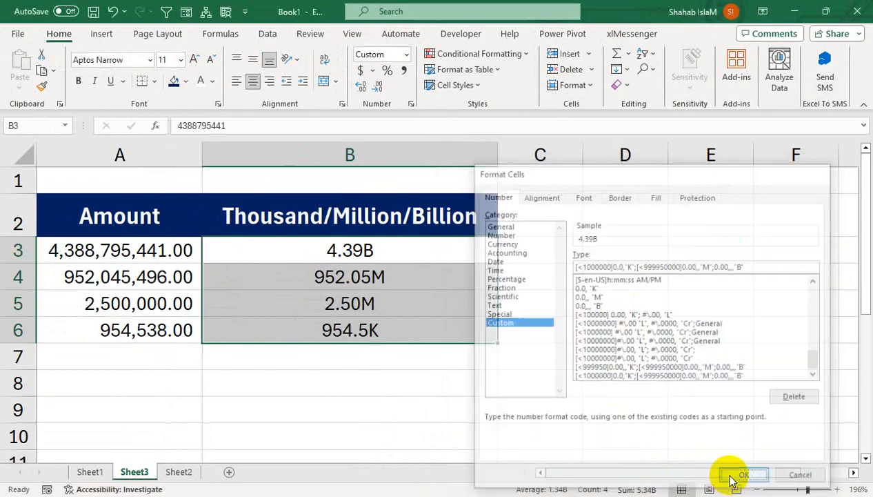
- Replace the value in B6 with 100000 to test the thousands format
left_click(491, 433)
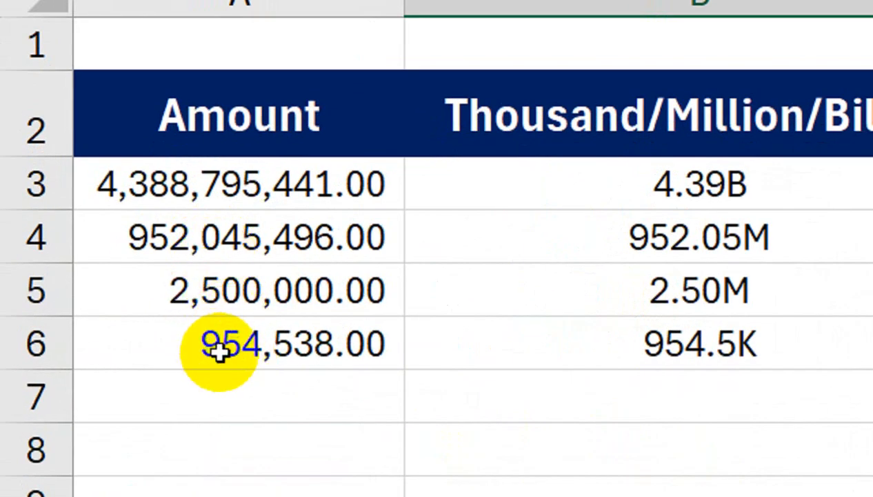
left_click(724, 345)
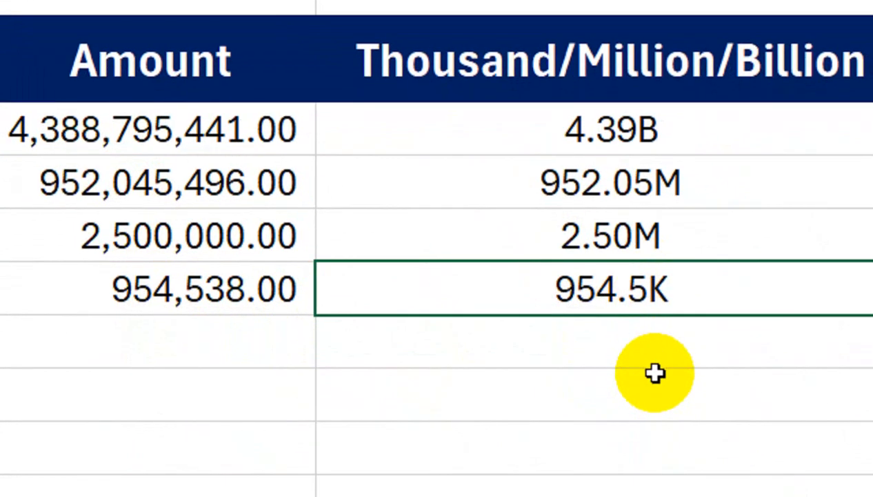
type("10000")
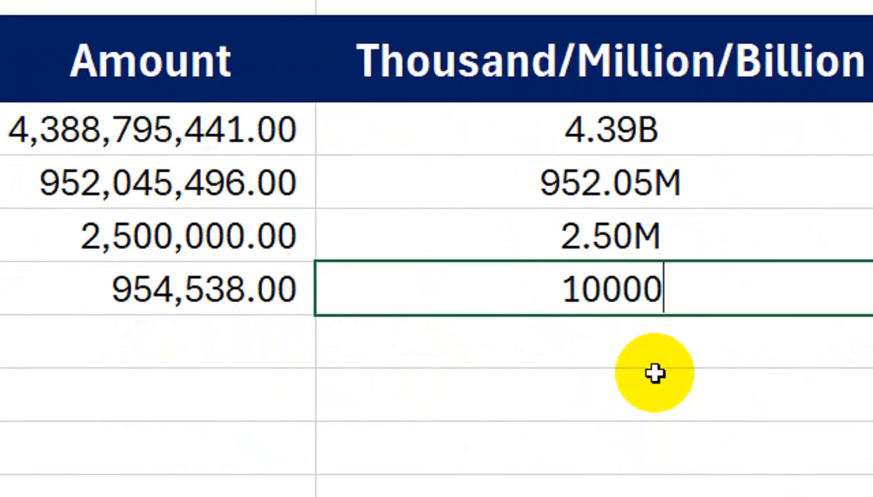
type("0")
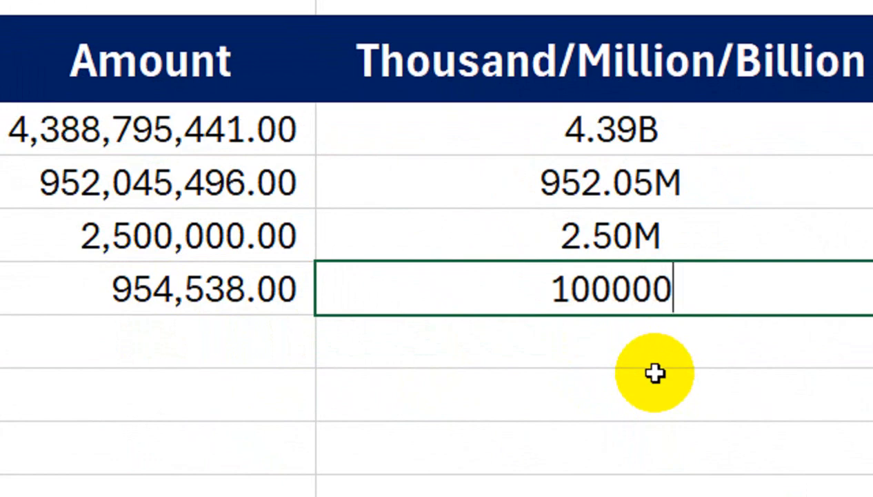
key("Return")
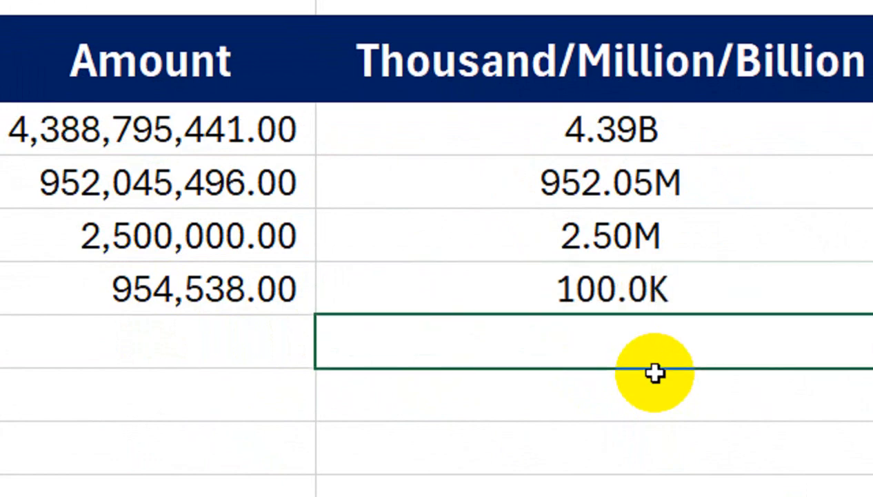
- Enter 1000000 in B6 to test the switch to the millions format
key("Up")
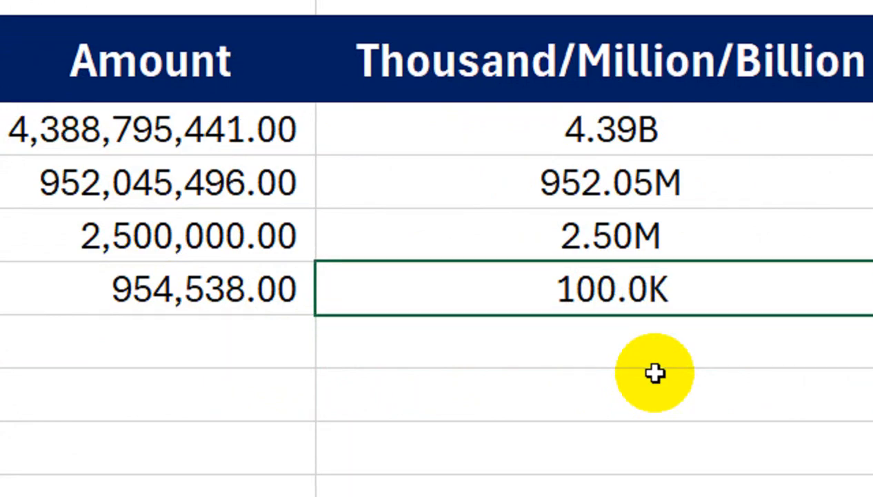
type("10000")
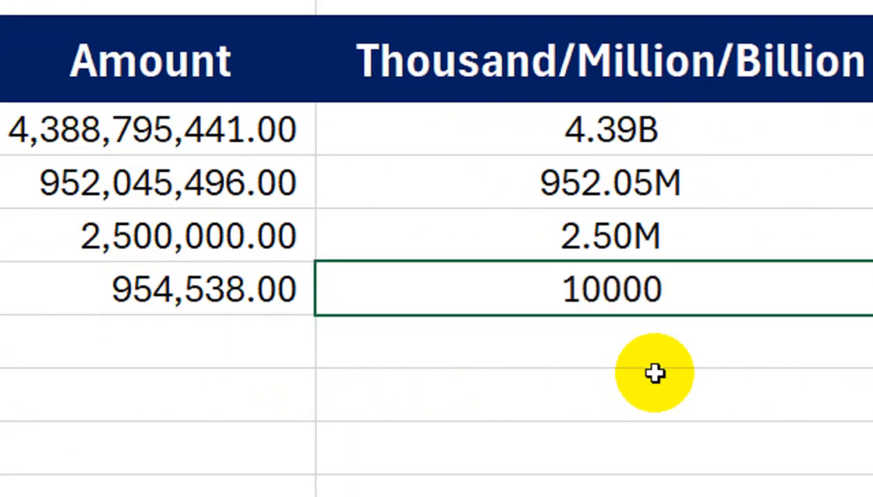
type("00")
key("Return")
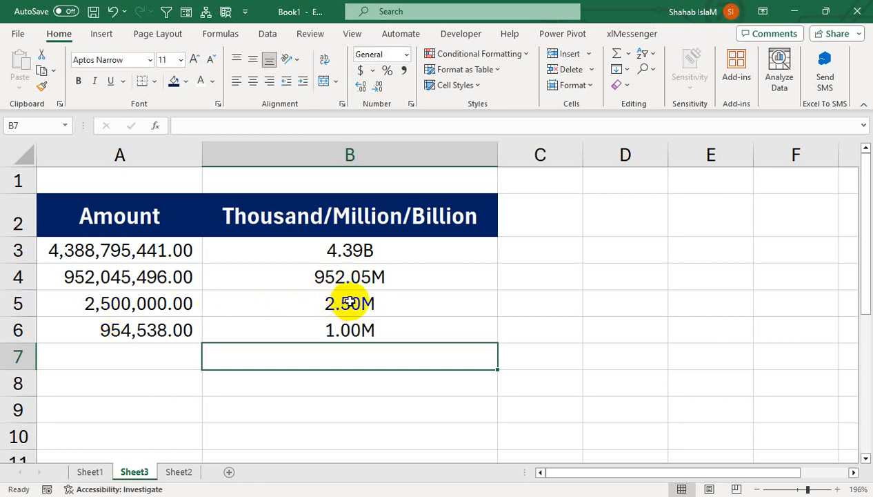
- Replace the value in B5 with 3000000 to test the millions format
left_click(186, 304)
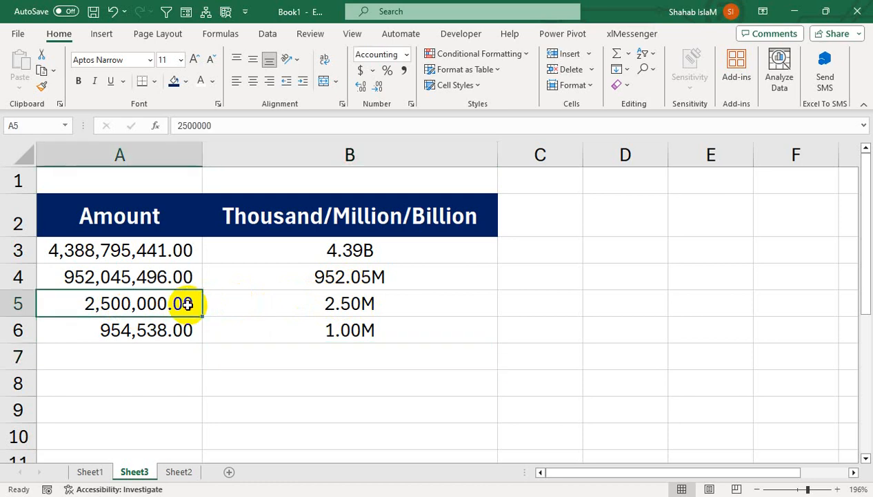
key("Right")
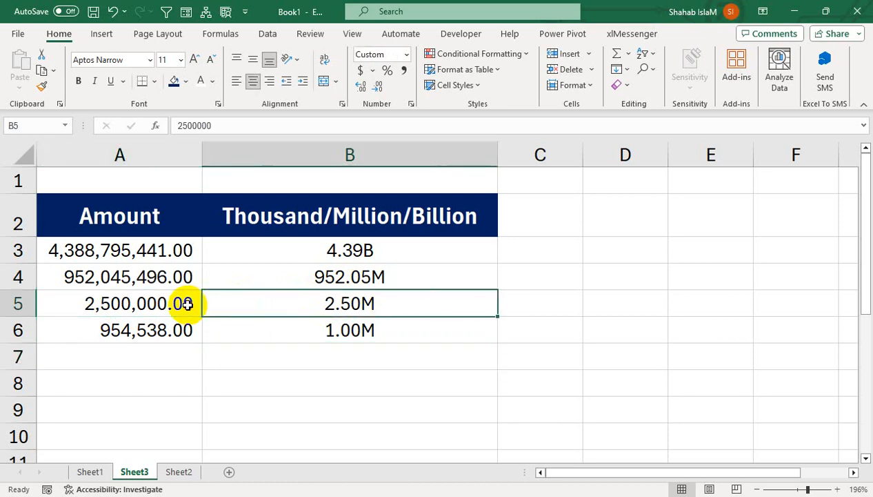
type("3000000")
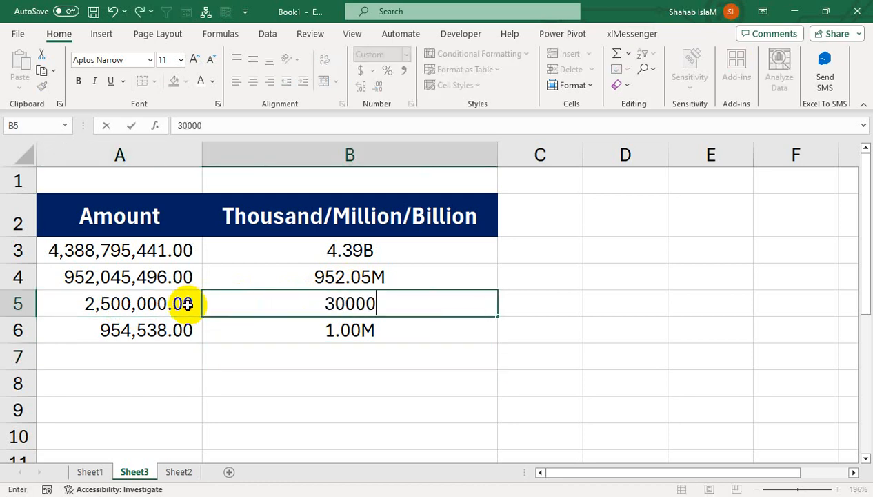
key("Return")
key("Up")
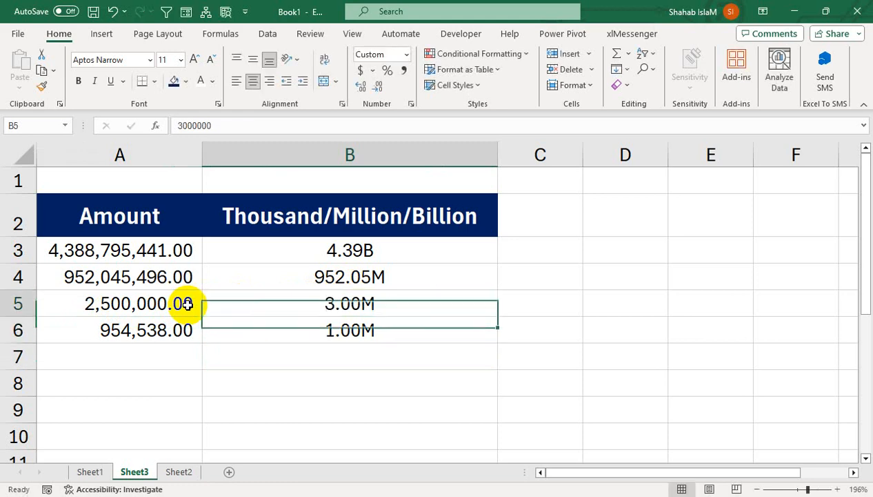
left_click_drag(309, 245, 302, 319)
left_click(148, 273)
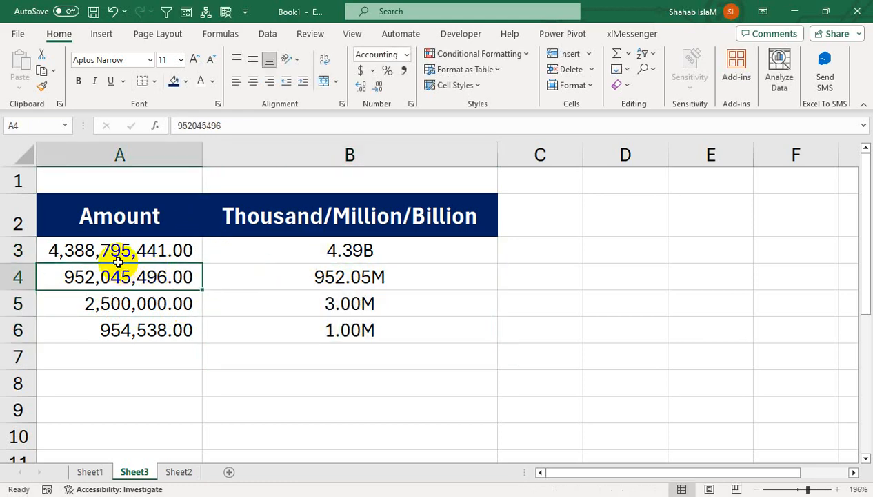